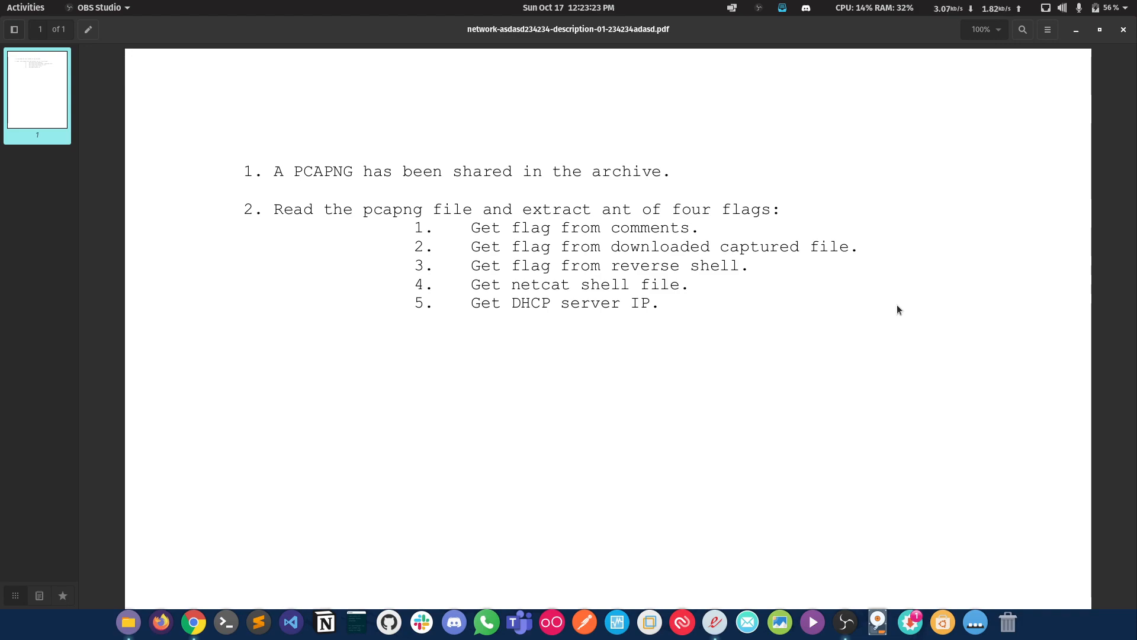
Step: Read the challenge description PDF and its list of flags to extract from the pcapng file
double_click(620, 31)
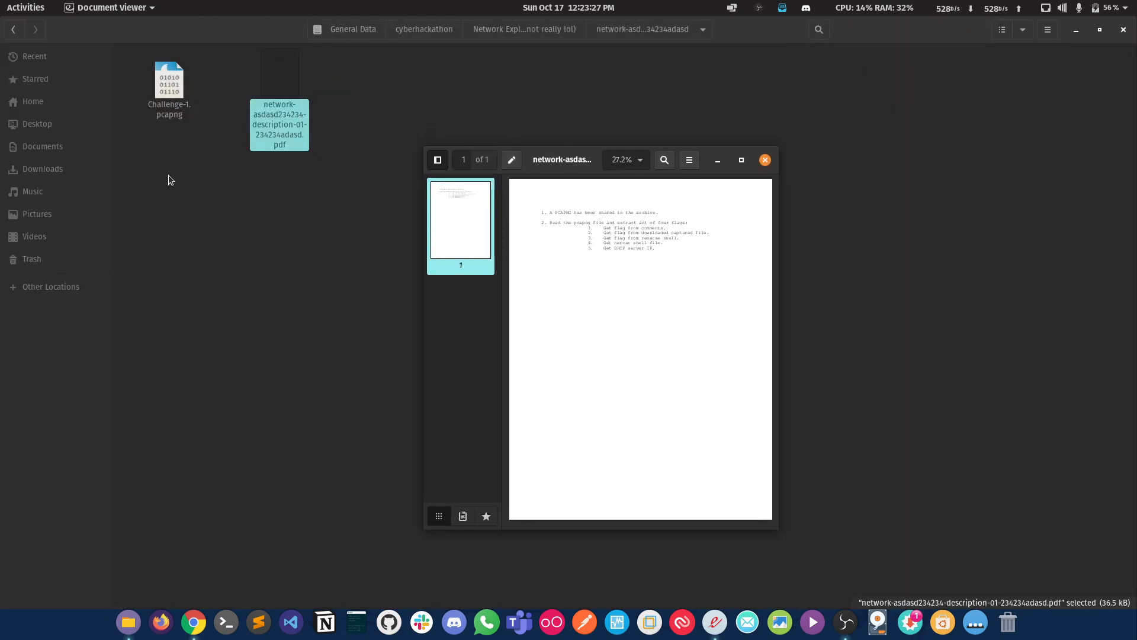
double_click(576, 154)
left_click_drag(452, 229, 632, 303)
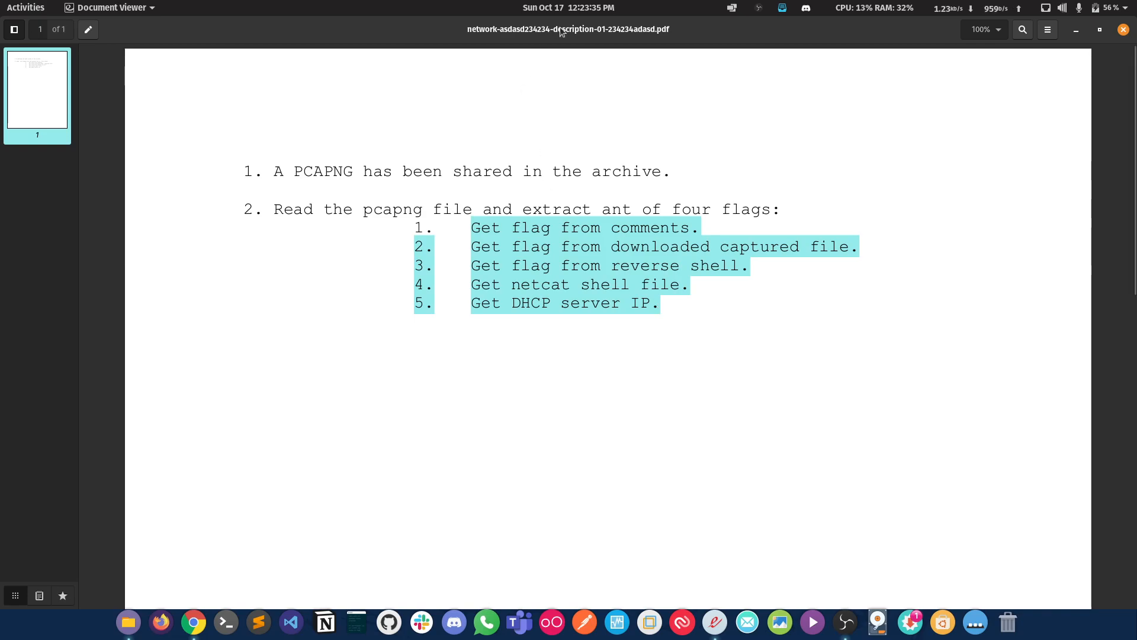
left_click_drag(560, 26, 567, 146)
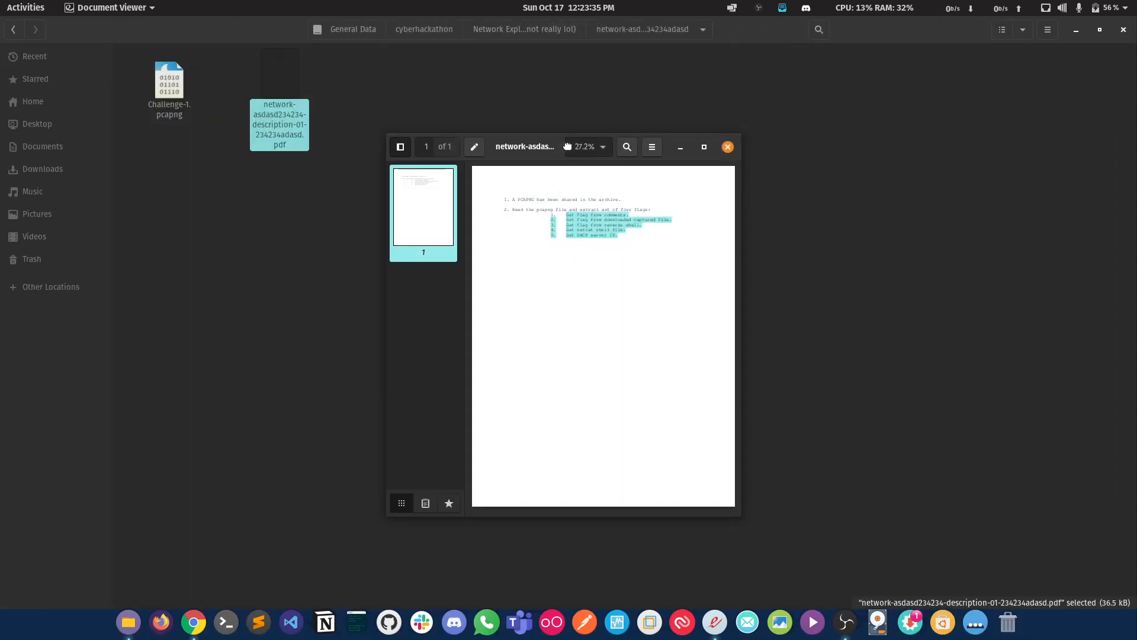
double_click(518, 147)
left_click(513, 214)
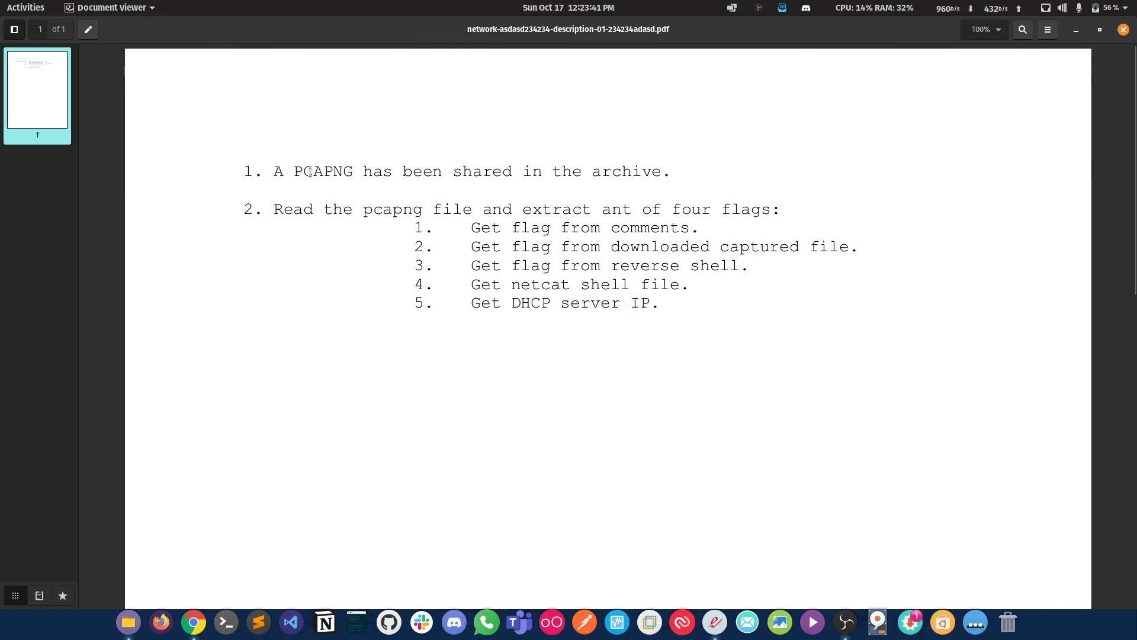
left_click_drag(309, 172, 342, 170)
left_click_drag(273, 210, 778, 201)
left_click_drag(472, 222, 669, 242)
Step: Open the Challenge-1.pcapng capture in Wireshark and recheck the first task, "Get flag from comments", in the PDF
left_click(1076, 30)
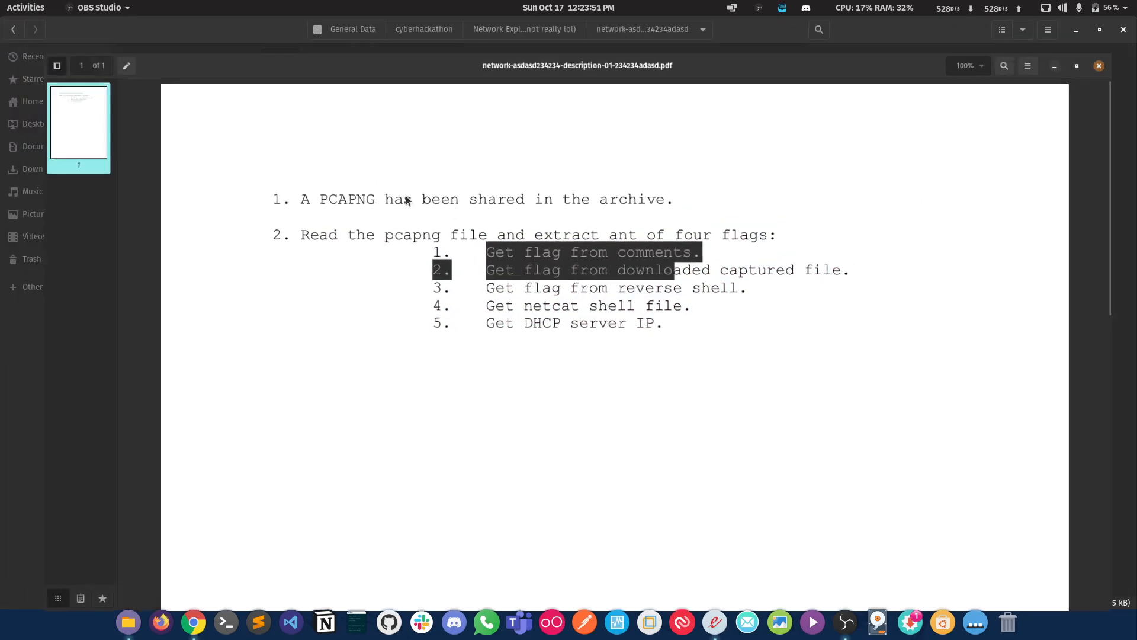
double_click(170, 83)
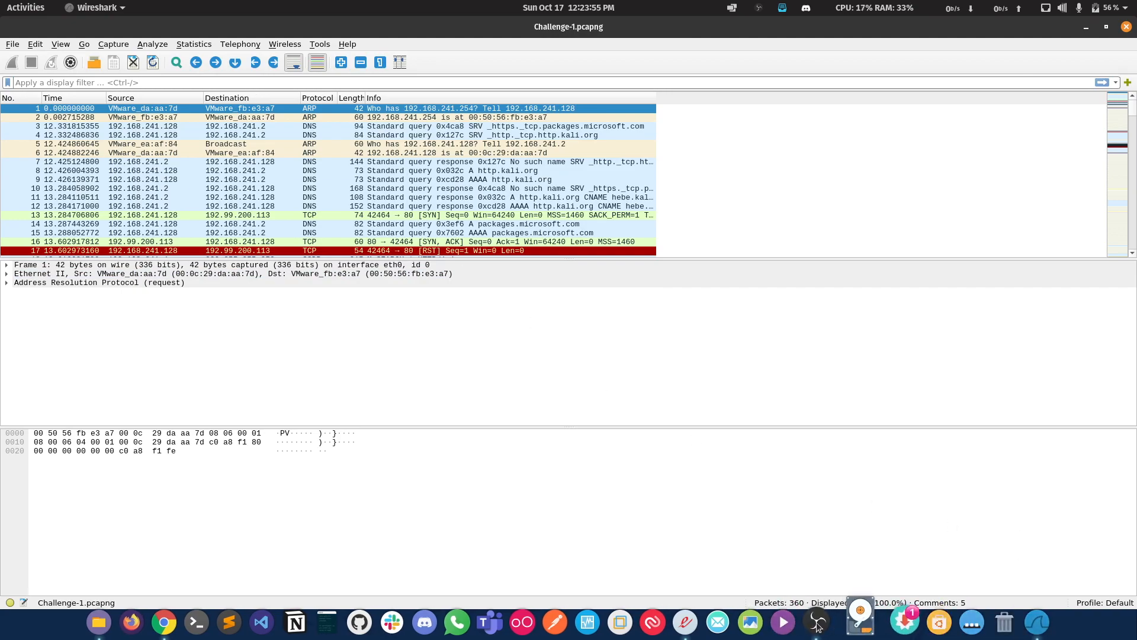
left_click(694, 622)
left_click(476, 246)
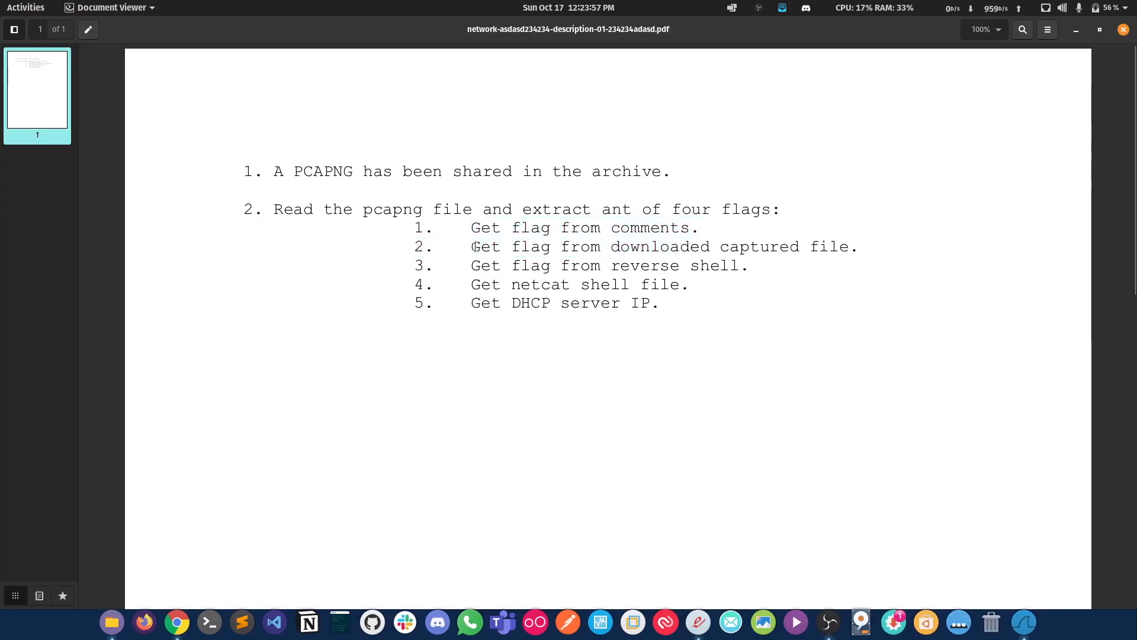
left_click_drag(475, 229, 695, 222)
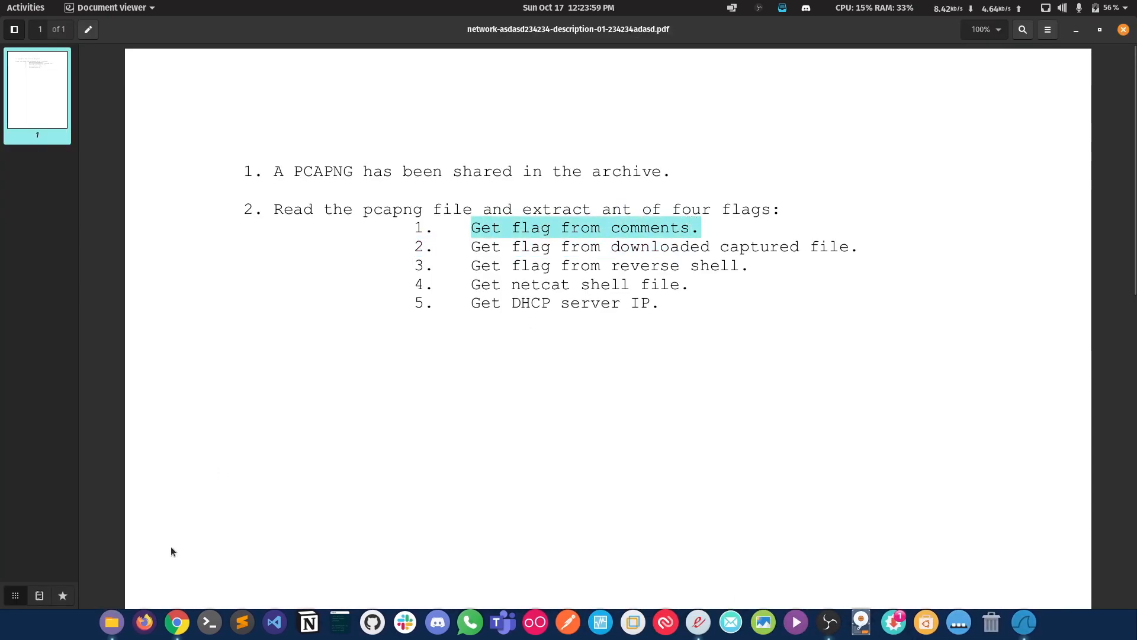
Step: Switch to Chrome and search the web for "wireshark check comments of packets"
left_click(177, 622)
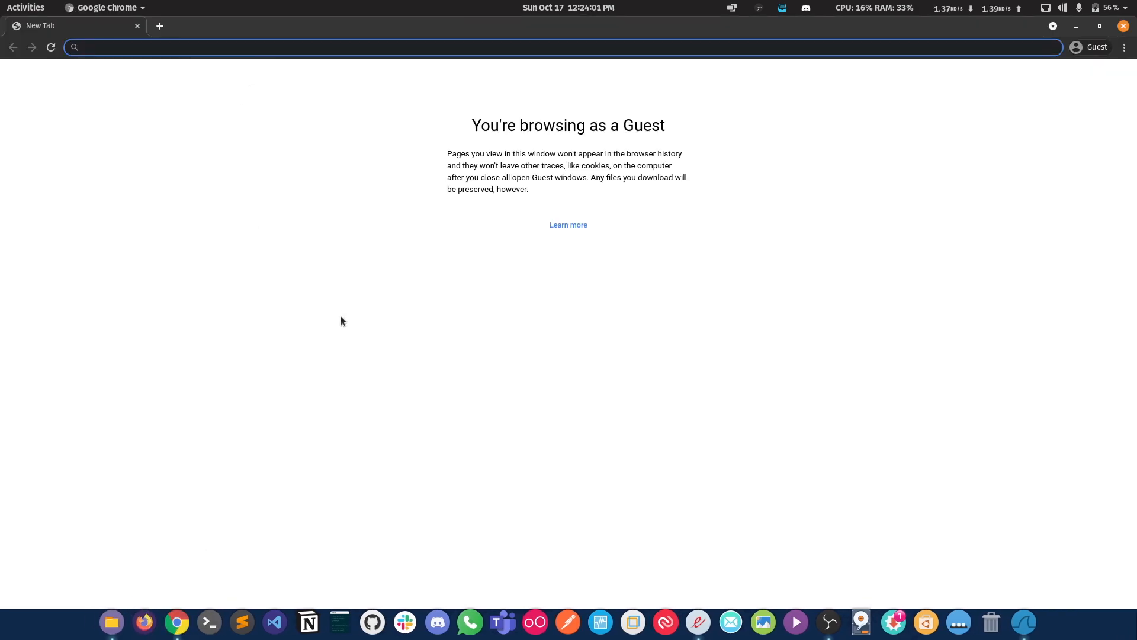
type("wireshark comments")
key("ctrl+BackSpace")
type("check comments of packets")
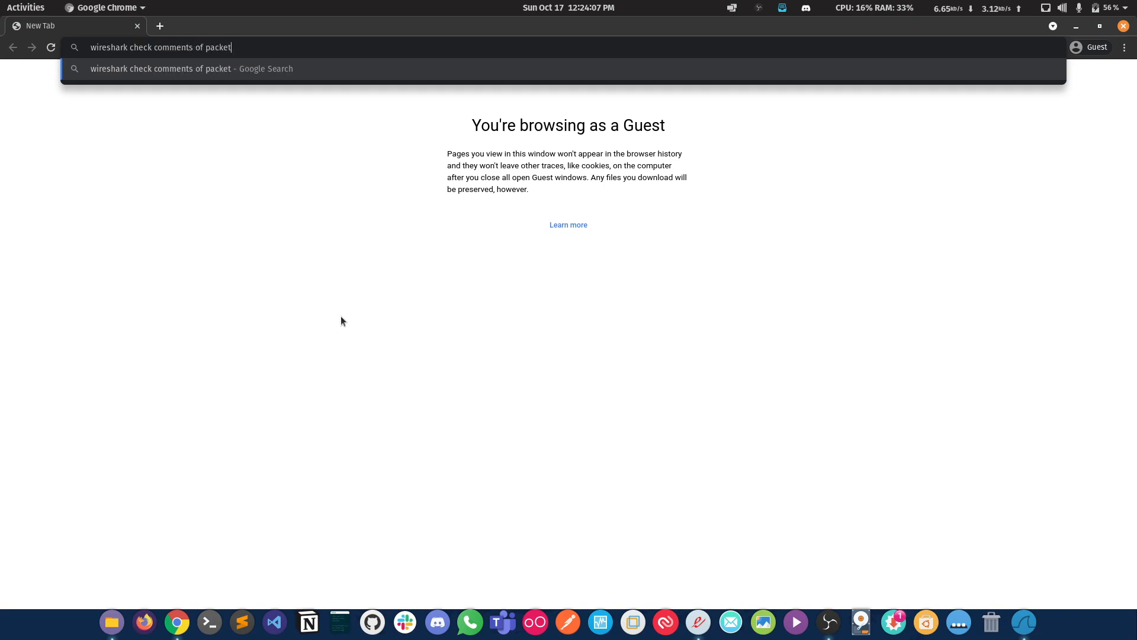
key("Return")
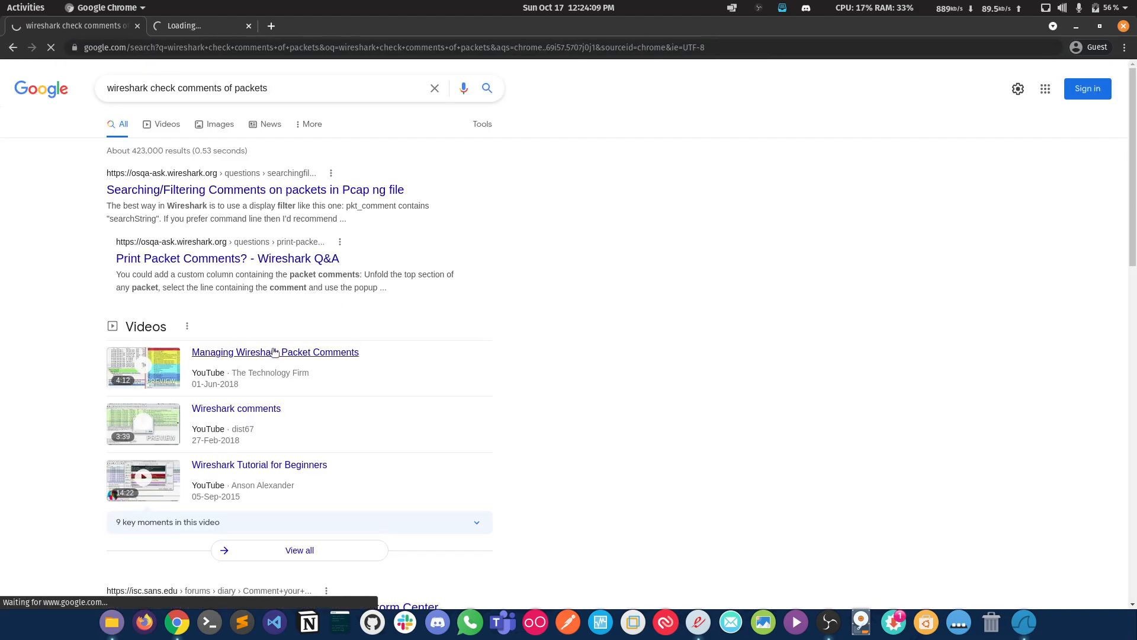
Step: Open the "Searching/Filtering Comments on packets in Pcap ng file" result and copy the filter name pkt_comment from the first answer
left_click(265, 186)
scroll(474, 367, "down", 1)
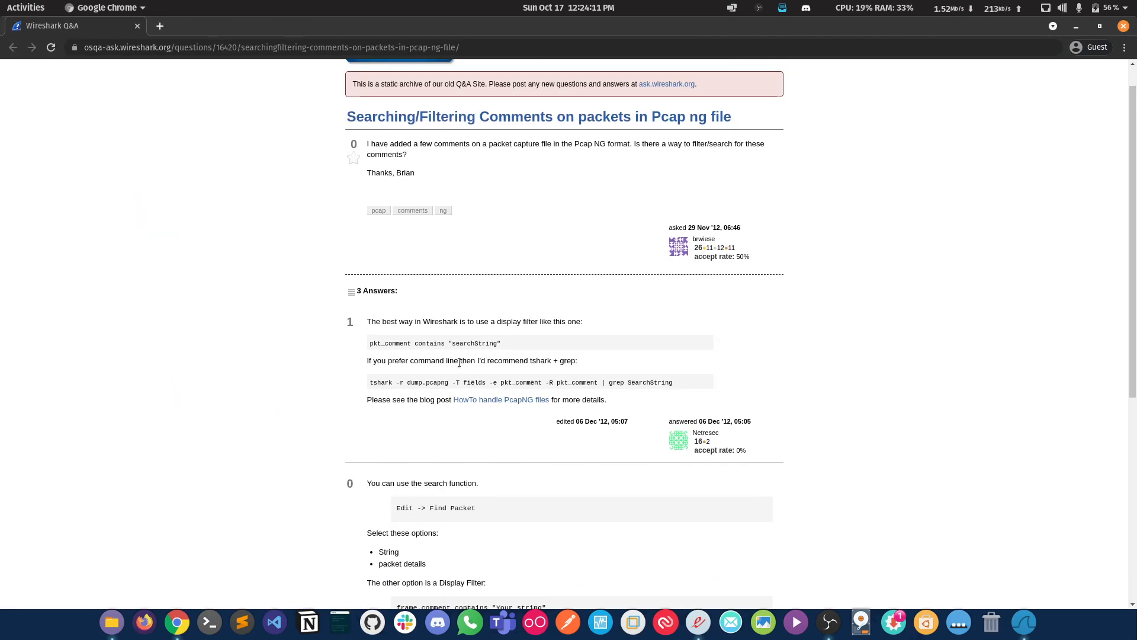
key("ctrl+plus")
key("ctrl+plus")
double_click(331, 413)
key("ctrl+c")
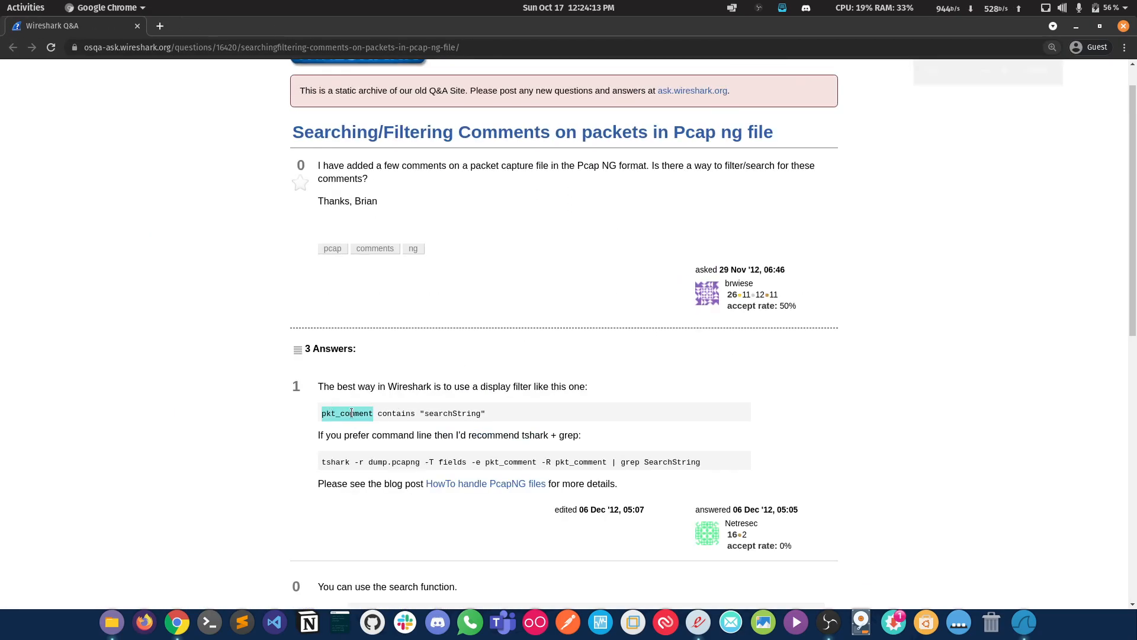
Step: Switch to Wireshark and apply pkt_comment as the display filter on the capture
left_click(1028, 619)
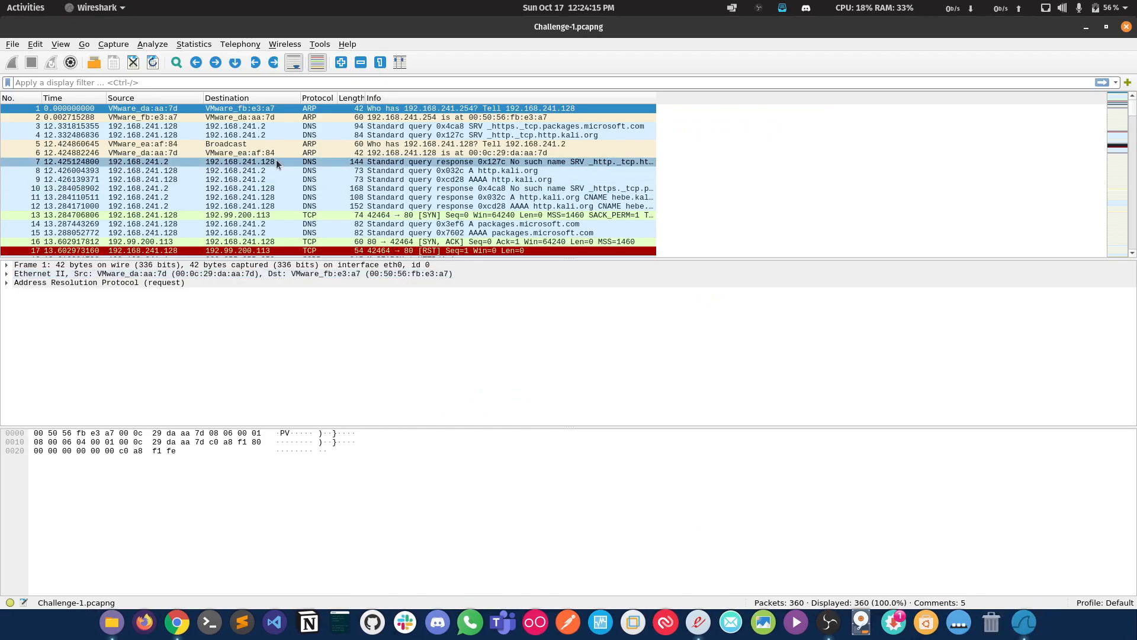
scroll(519, 215, "down", 3)
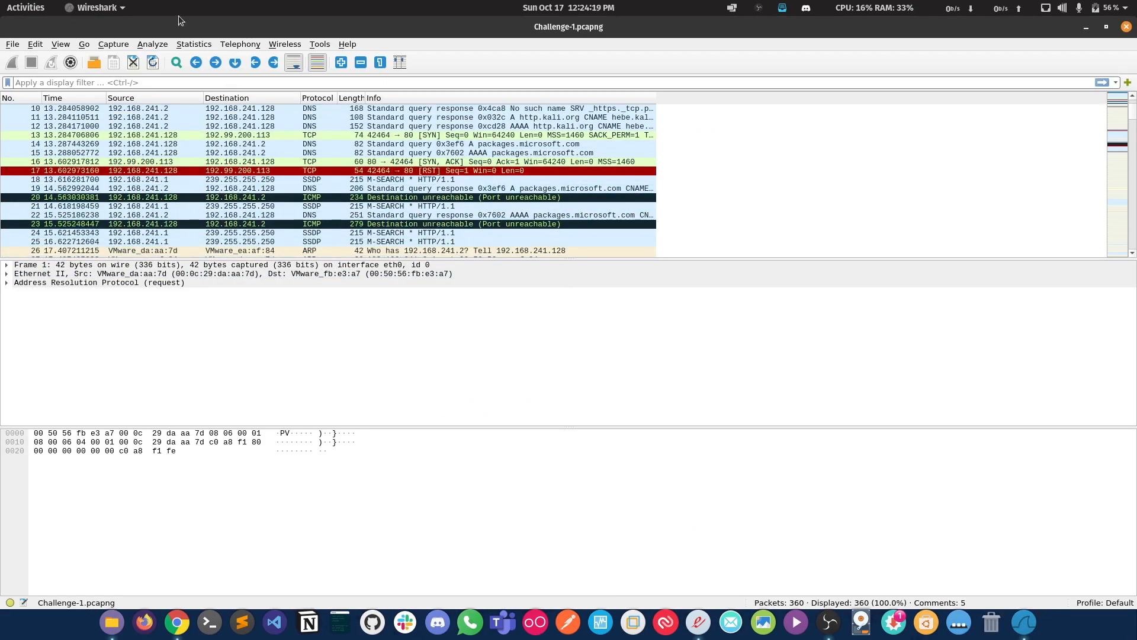
scroll(568, 176, "down", 2)
left_click(367, 83)
key("ctrl+v")
key("Return")
Step: Expand the packet comments of the NetShareEnumAll response in packet 57
left_click(221, 130)
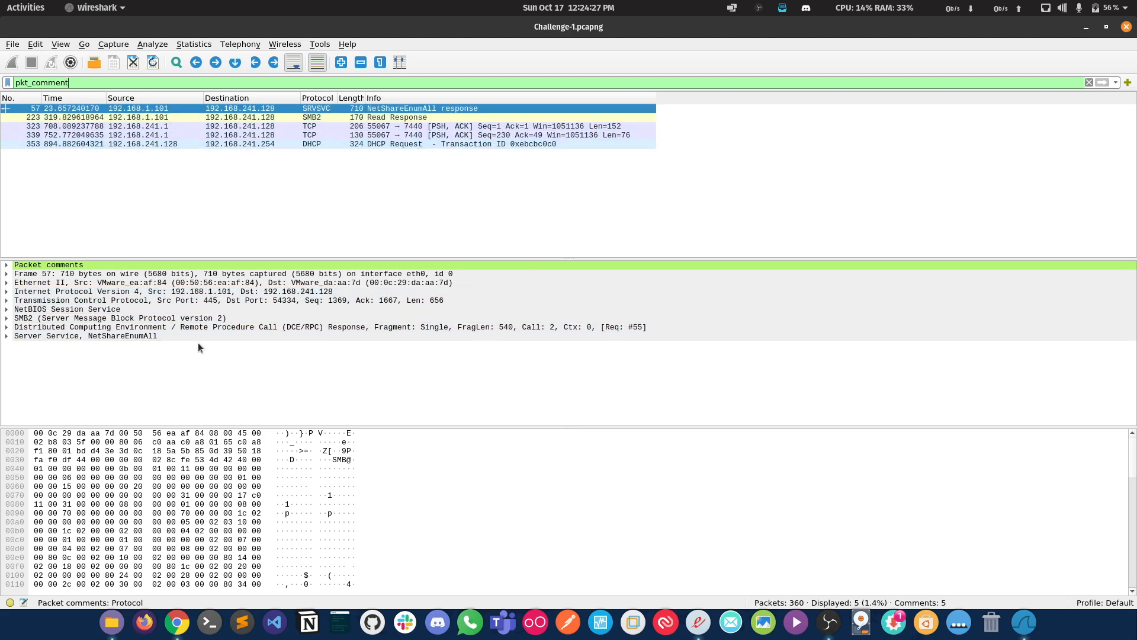
left_click(39, 265)
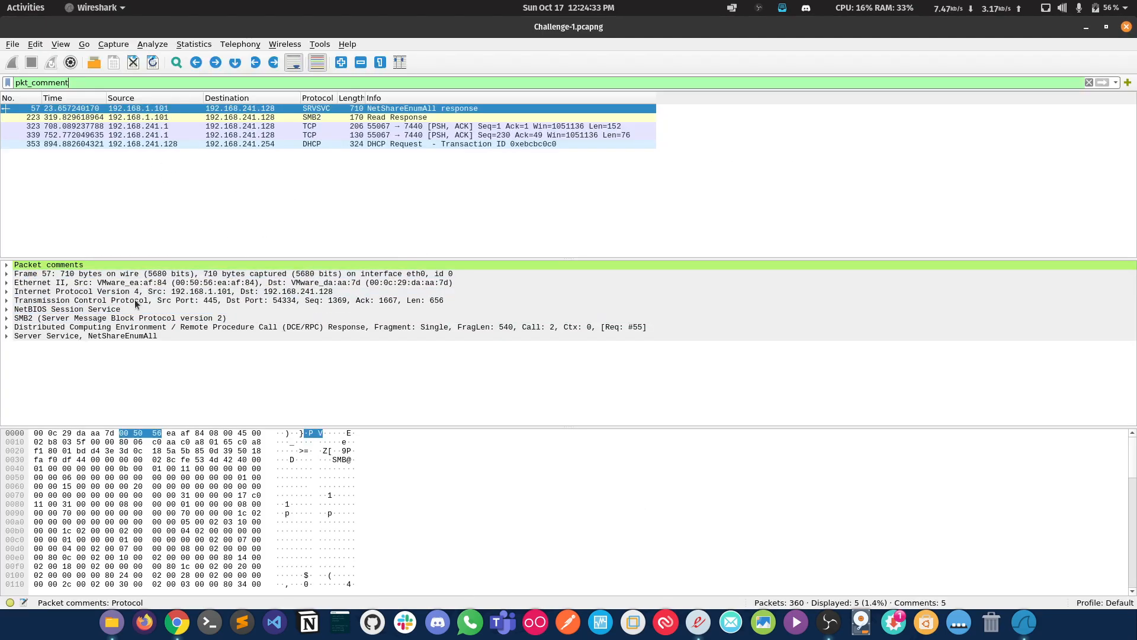
left_click(6, 265)
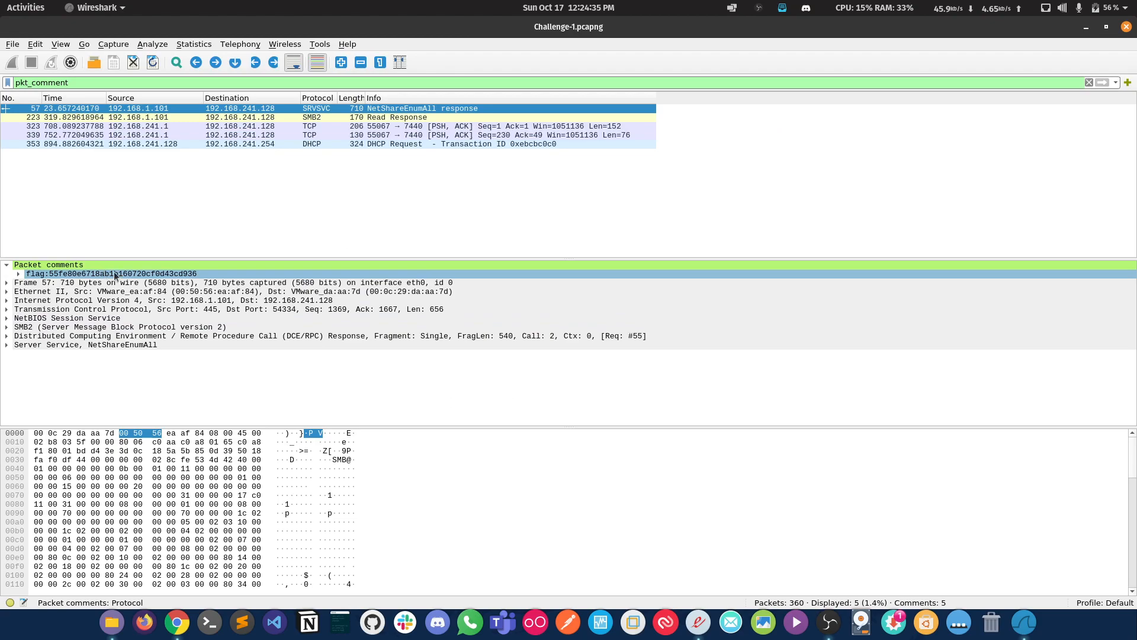
scroll(355, 527, "down", 3)
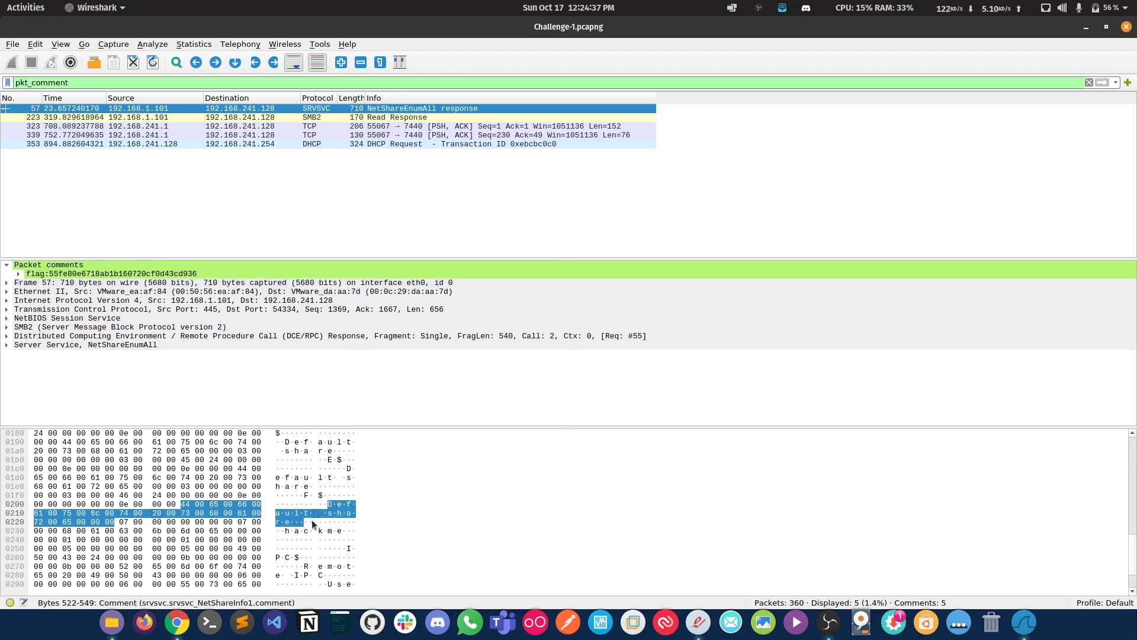
Step: Follow the TCP stream of packet 57, examine its contents, and close the stream window
right_click(390, 108)
mouse_move(585, 283)
left_click(633, 279)
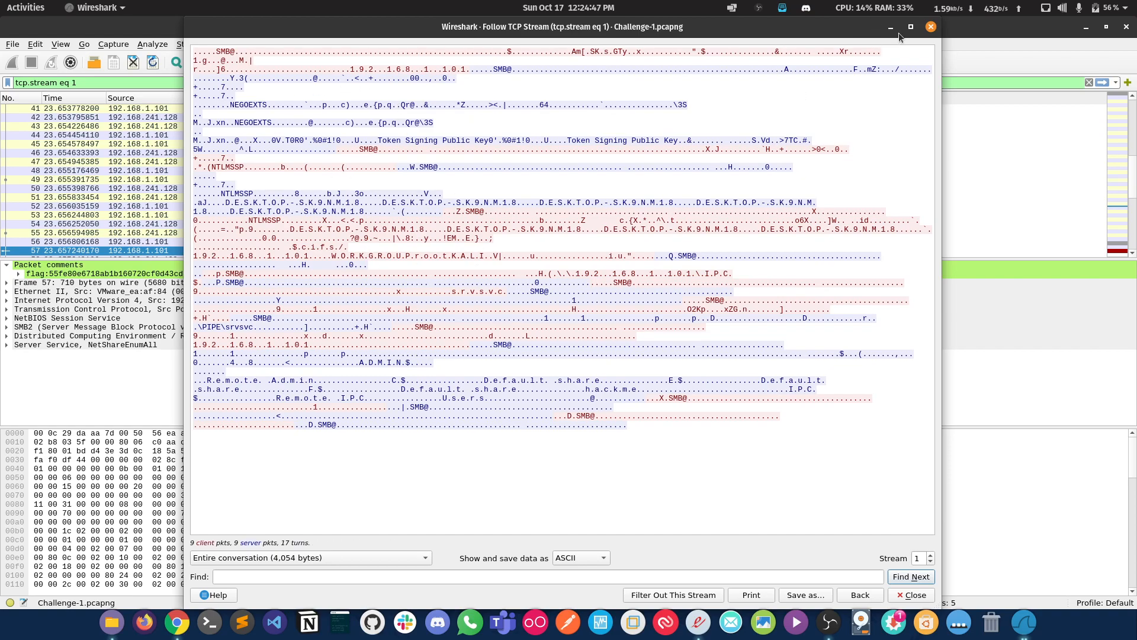
left_click(931, 27)
Step: Replace the TCP stream filter with pkt_comment as the display filter
left_click(72, 84)
key("ctrl+a")
type("p")
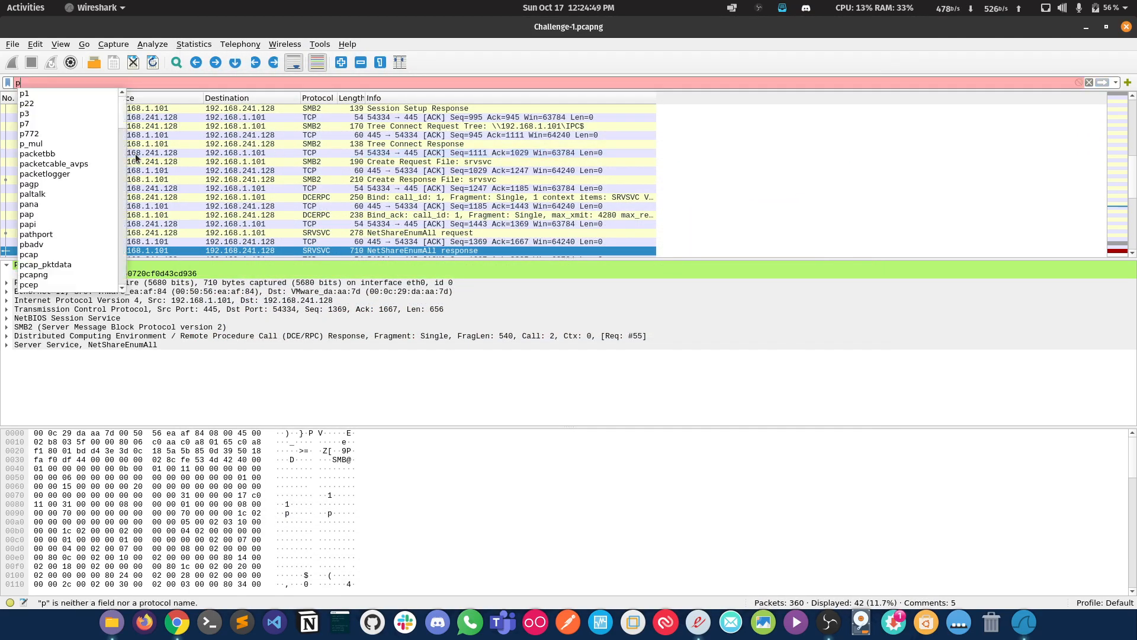
type("kt_comment")
key("Return")
Step: Expand the flag comment of packet 57 and copy its value
left_click(84, 269)
double_click(84, 273)
right_click(131, 274)
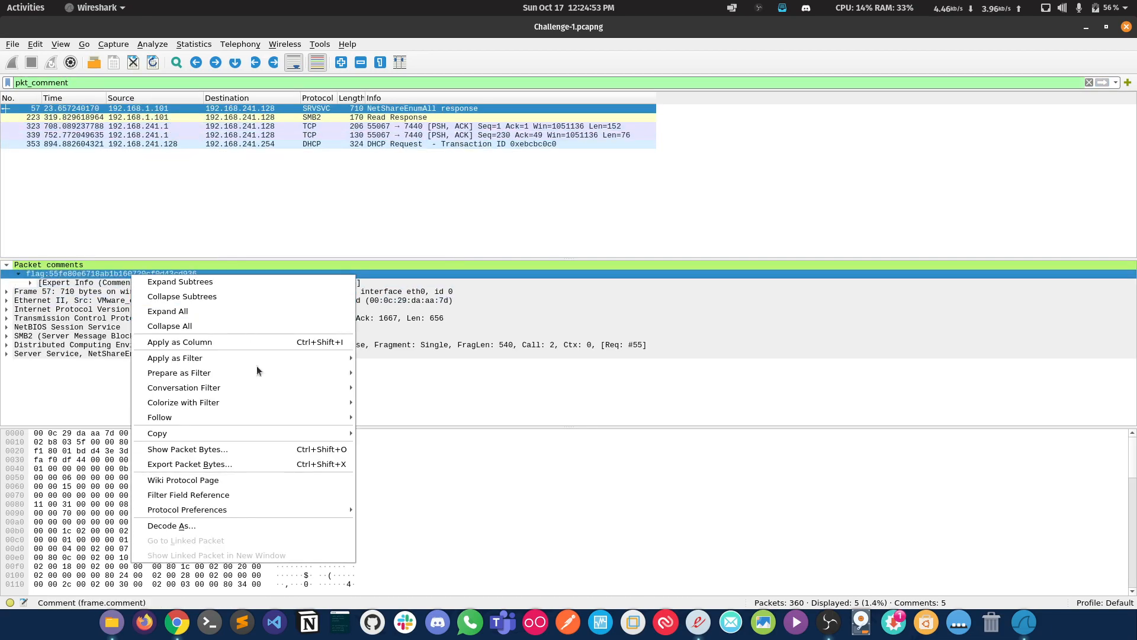
mouse_move(340, 433)
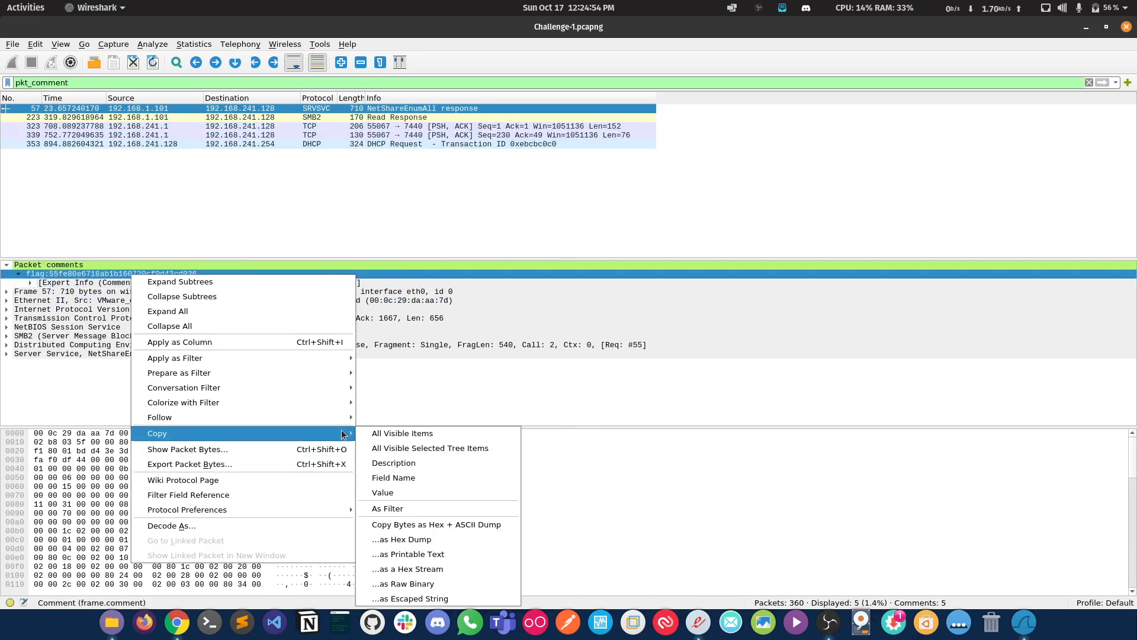
left_click(481, 492)
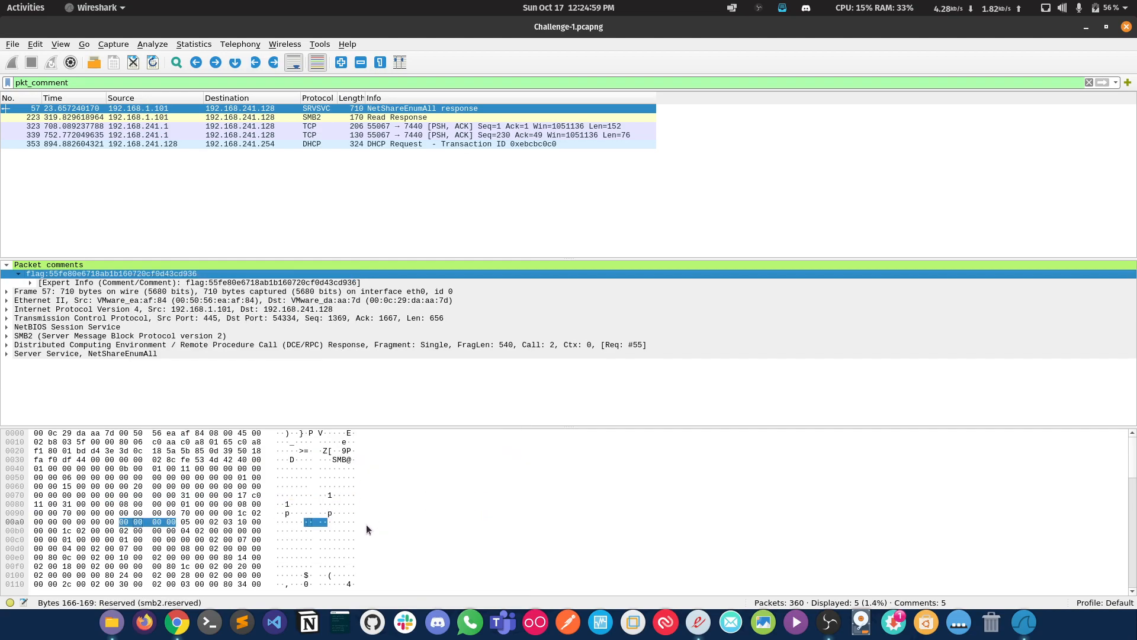
key("super")
type("notepad")
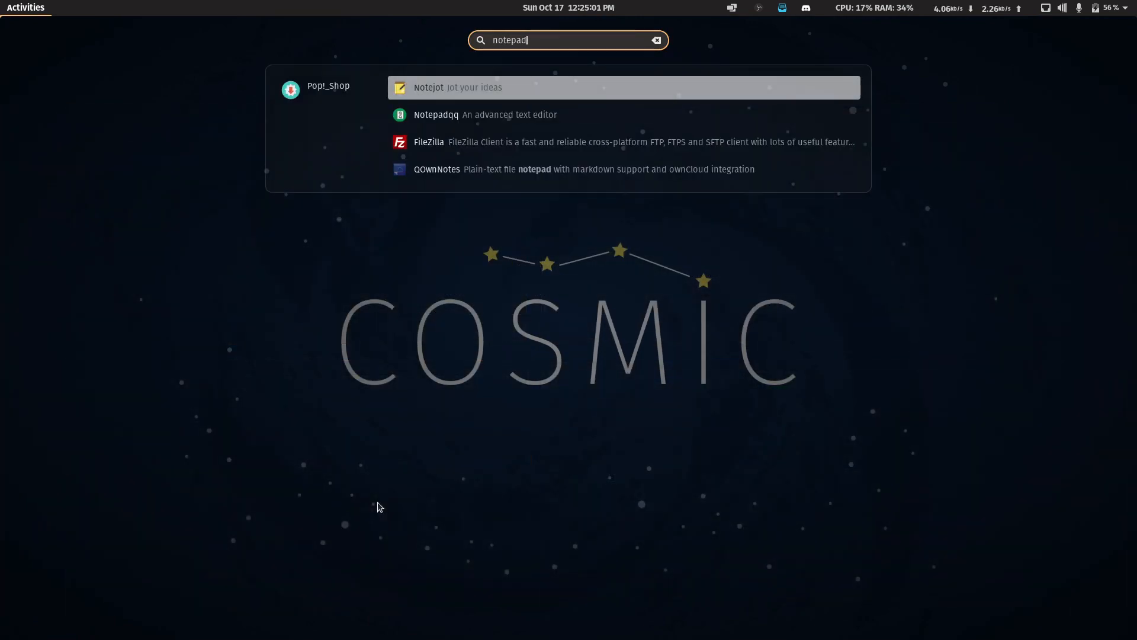
key("BackSpace")
key("BackSpace")
key("BackSpace")
key("Right")
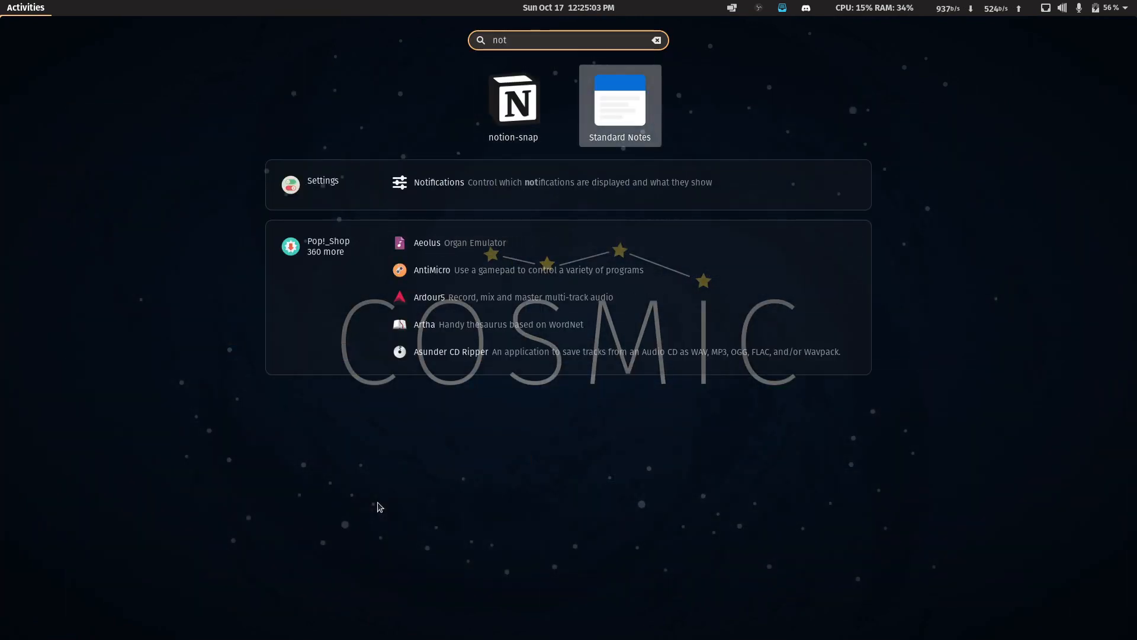
key("Return")
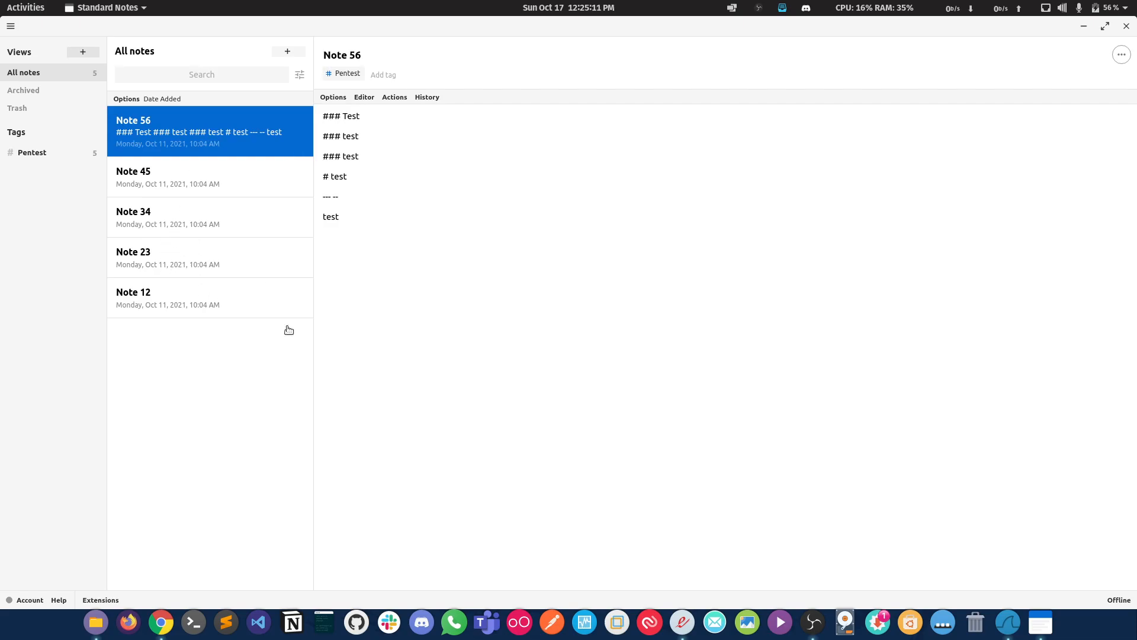
Step: Open gedit, paste the copied flag comment into the blank document, and remove the "flag:" prefix
key("super")
type("gedit")
key("Return")
type("flag:55fe80e6718ab1b160720cf0d43cd936")
double_click(385, 33)
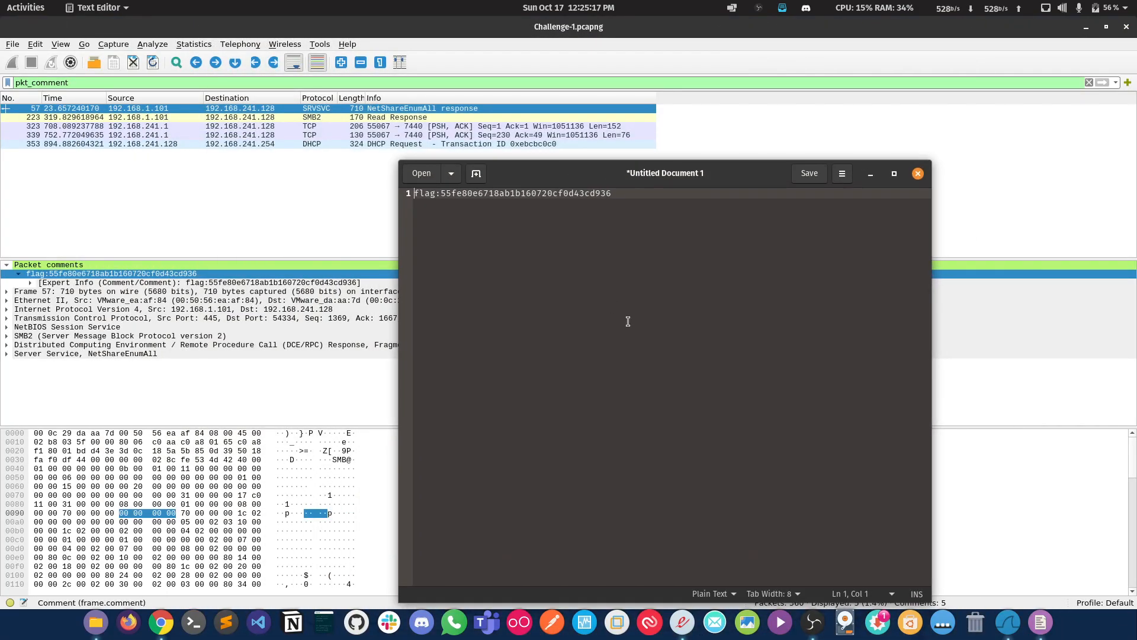
key("BackSpace")
Step: Switch to the PDF description and review its first two tasks, the comments flag and the downloaded captured file flag
left_click(683, 622)
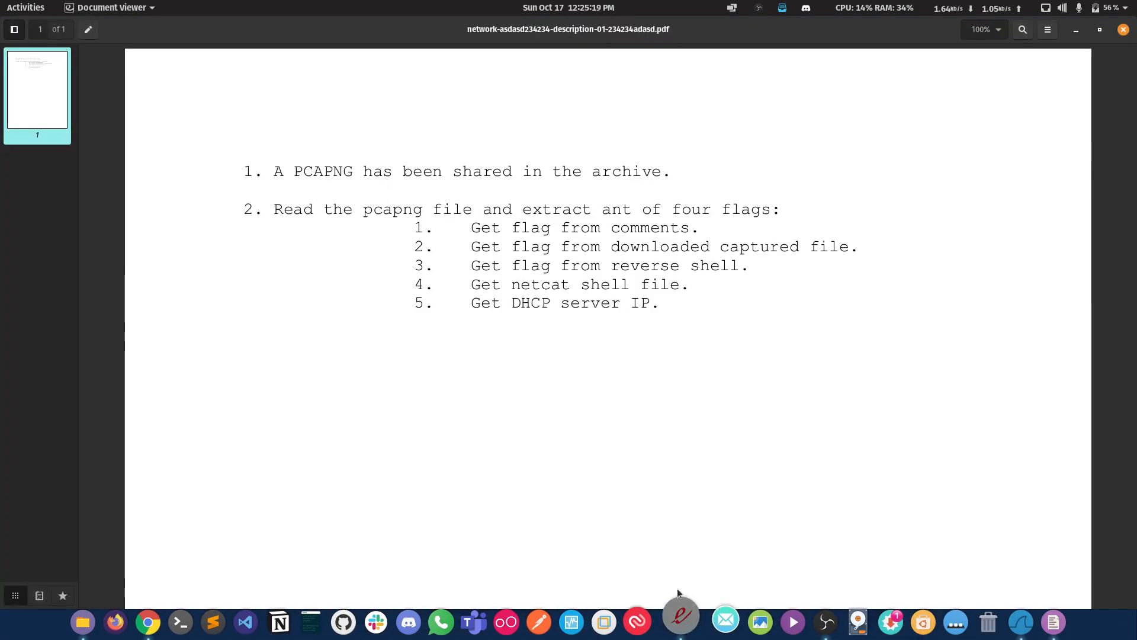
left_click_drag(478, 229, 681, 229)
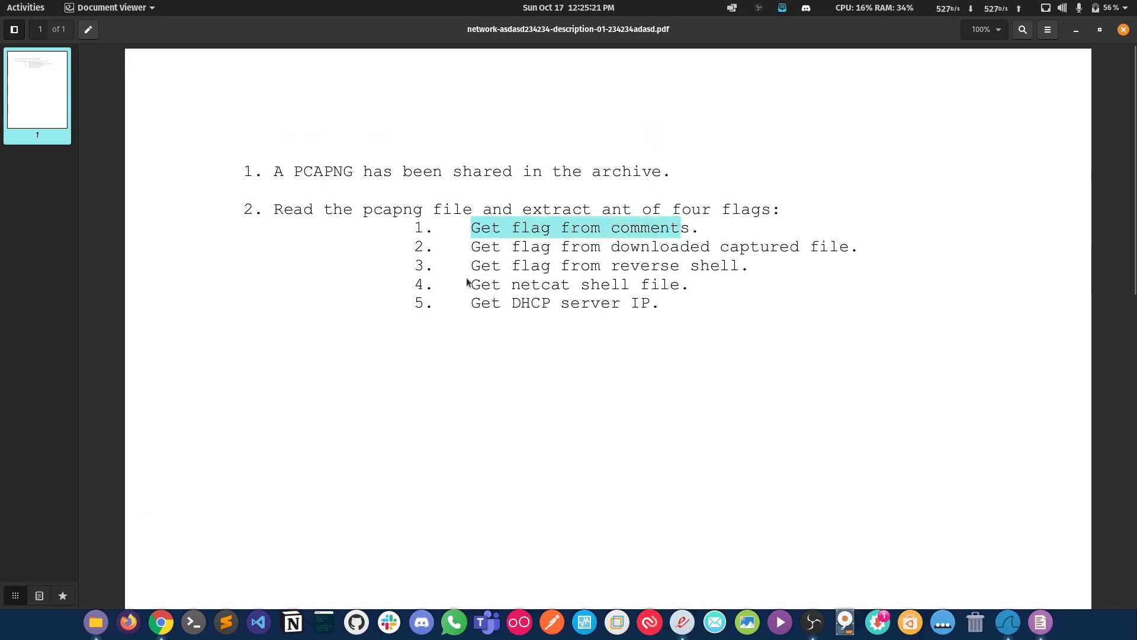
left_click_drag(473, 241, 848, 249)
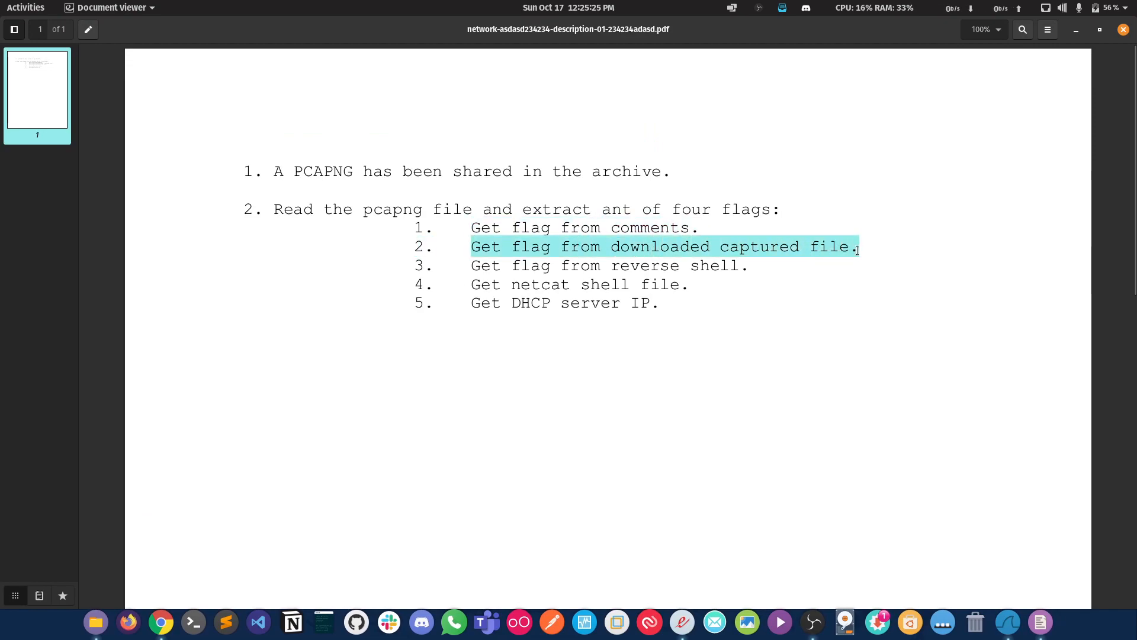
left_click(857, 251)
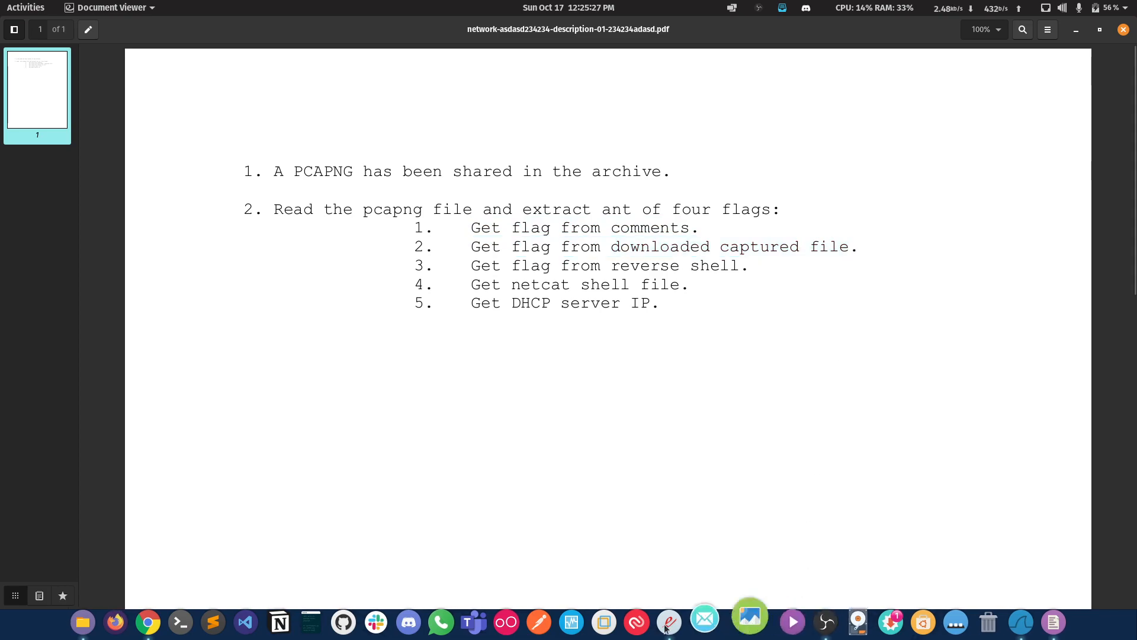
left_click(685, 627)
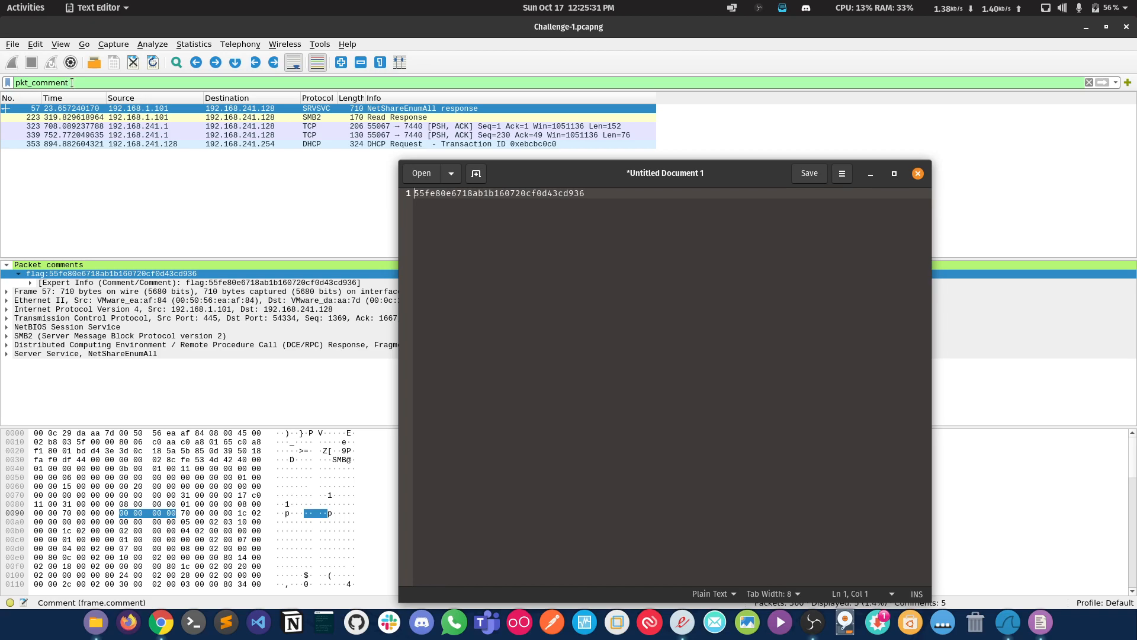
Step: Examine the comments of the other filtered packets, 223, 323, 339 and 353, in Wireshark
left_click(138, 120)
left_click(179, 127)
left_click(206, 135)
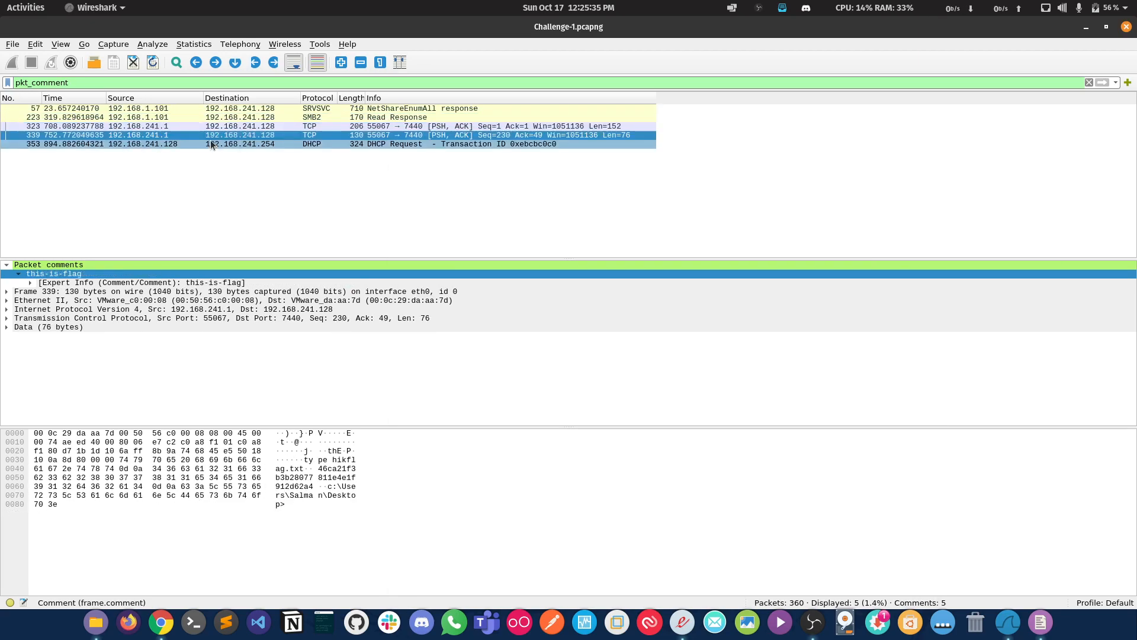
left_click(211, 145)
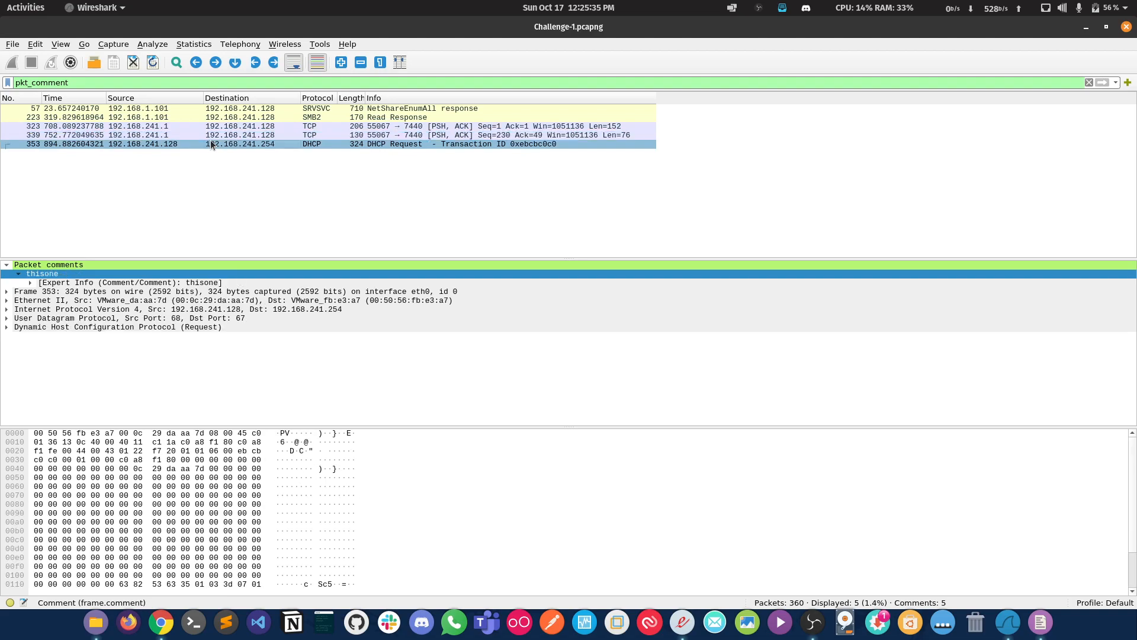
Step: Select packet 223, inspect its 32 data bytes, and follow its TCP stream
left_click(287, 117)
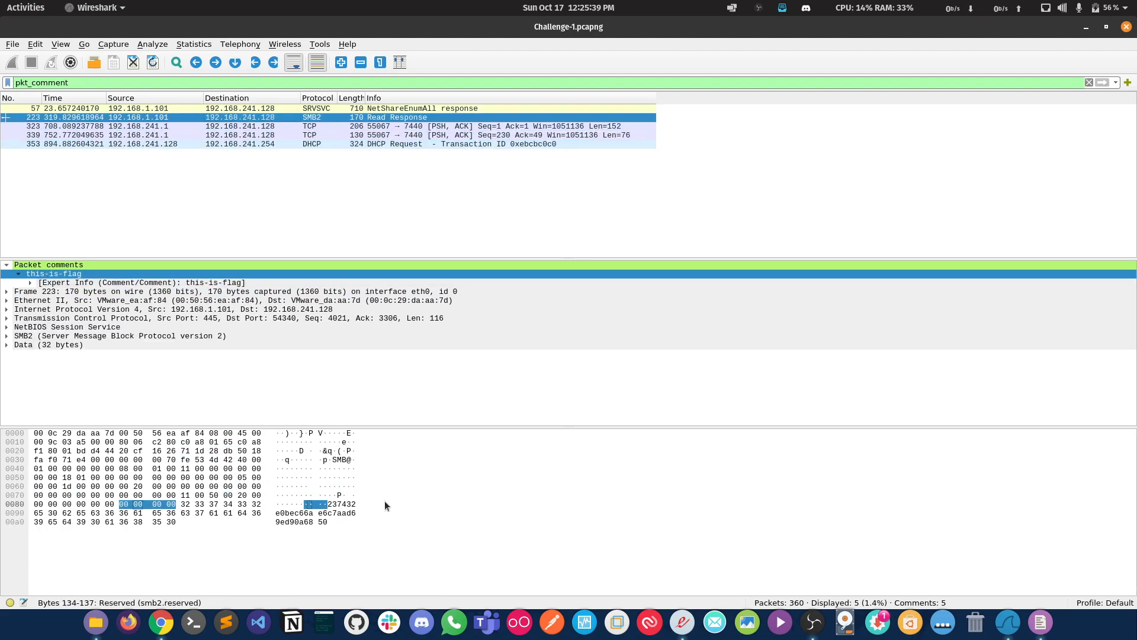
key("alt+Tab")
key("alt+Tab")
left_click(341, 506)
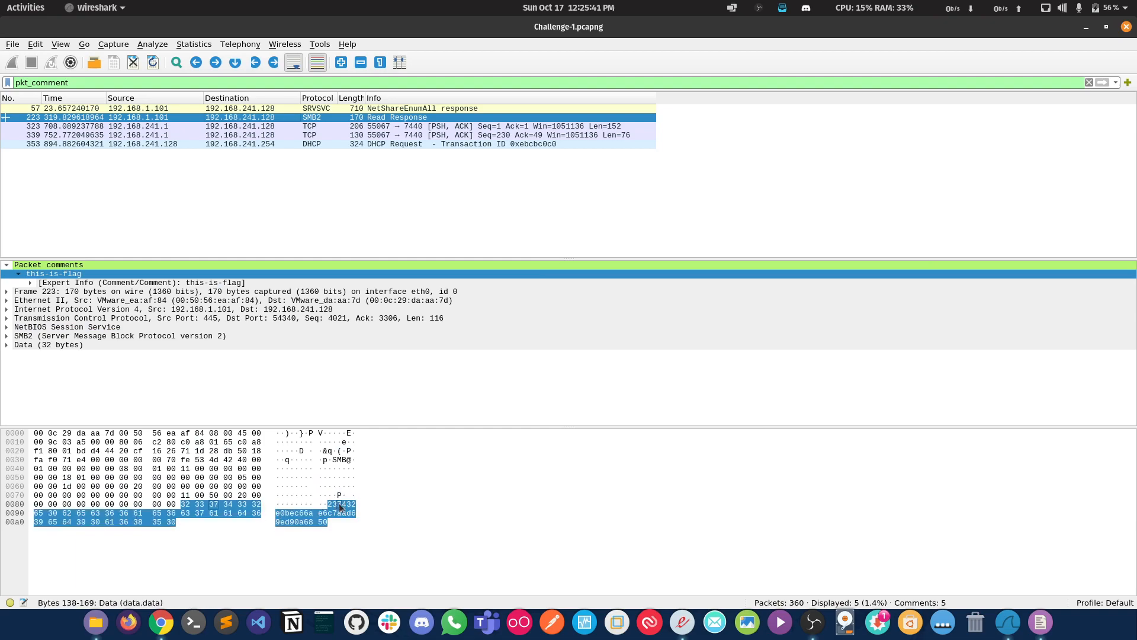
right_click(393, 119)
mouse_move(553, 291)
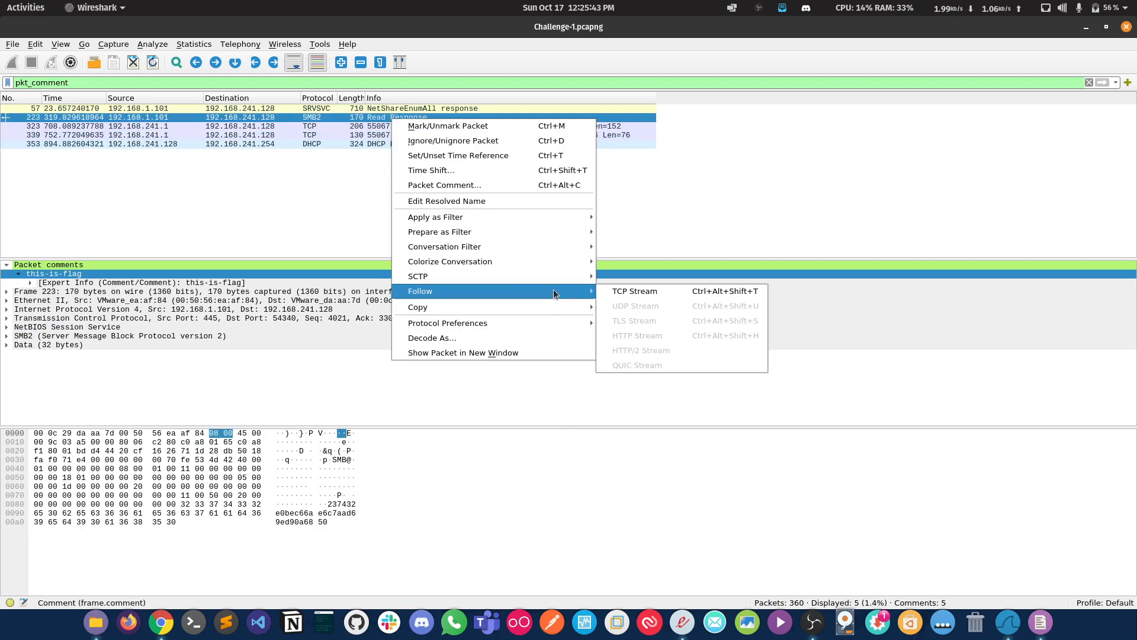
left_click(654, 295)
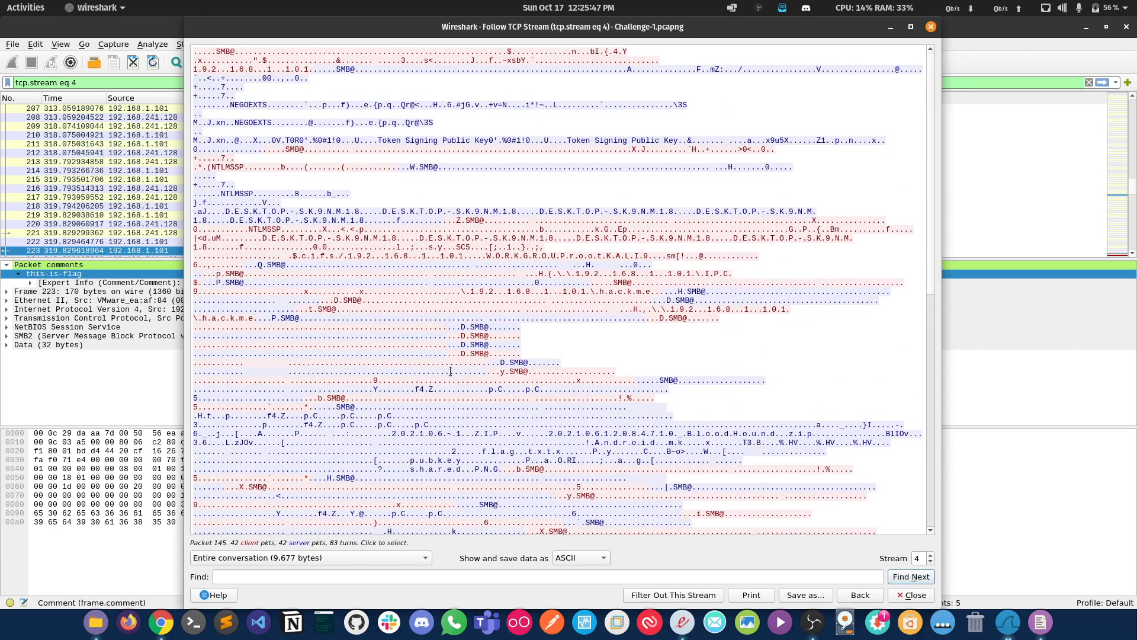
Step: Locate the flag string returned after the flag.txt request in the TCP stream and copy it
scroll(450, 368, "down", 14)
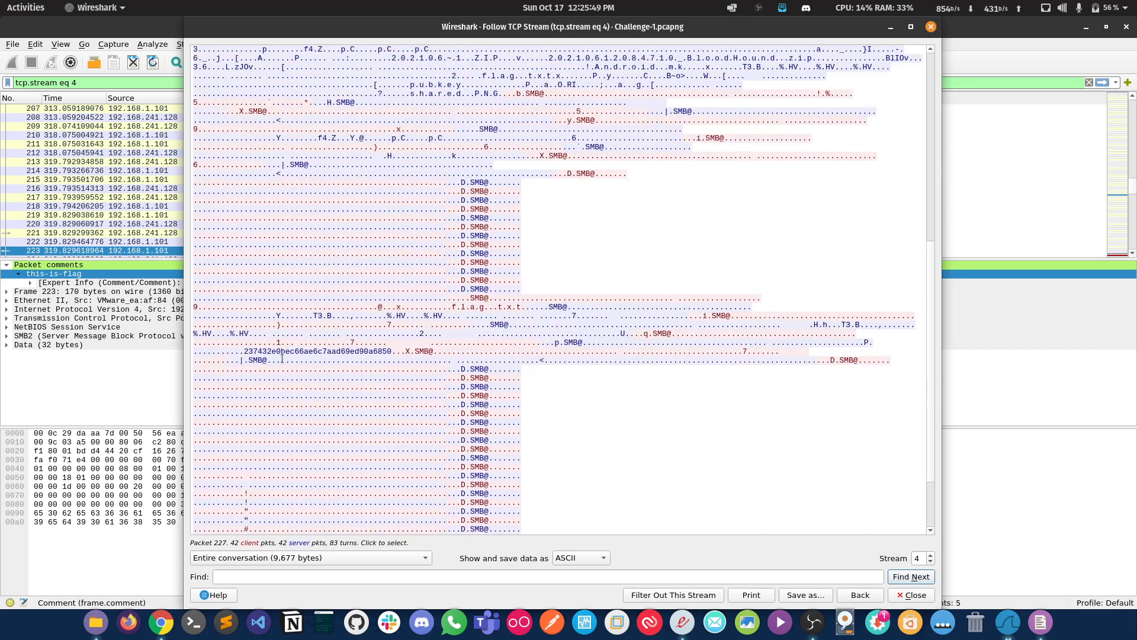
double_click(302, 351)
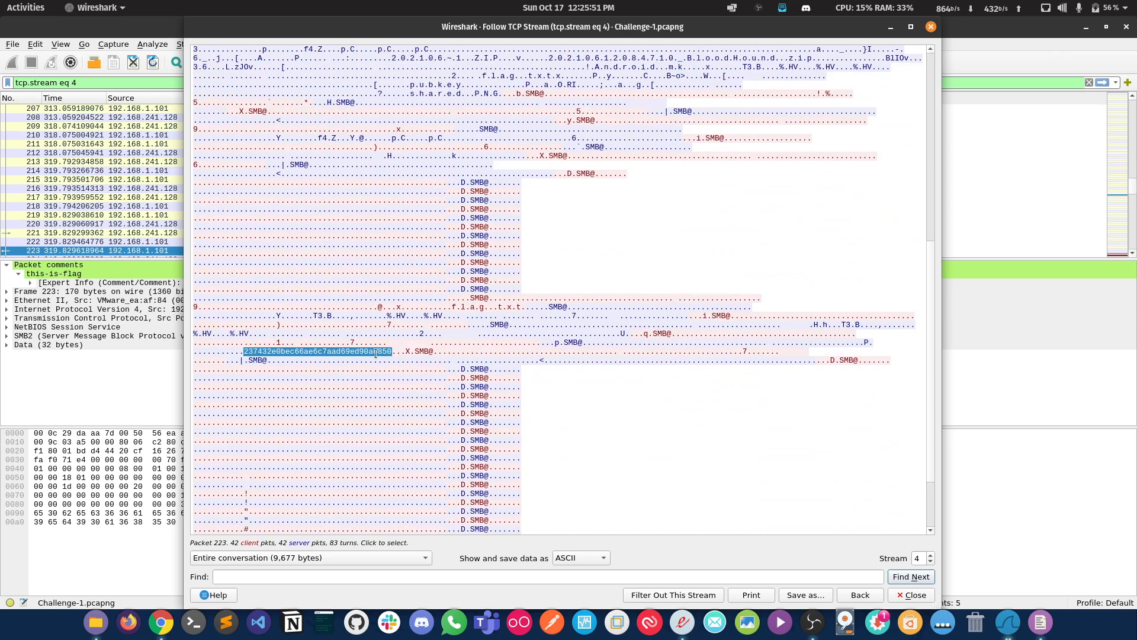
scroll(352, 482, "down", 3)
scroll(371, 330, "up", 17)
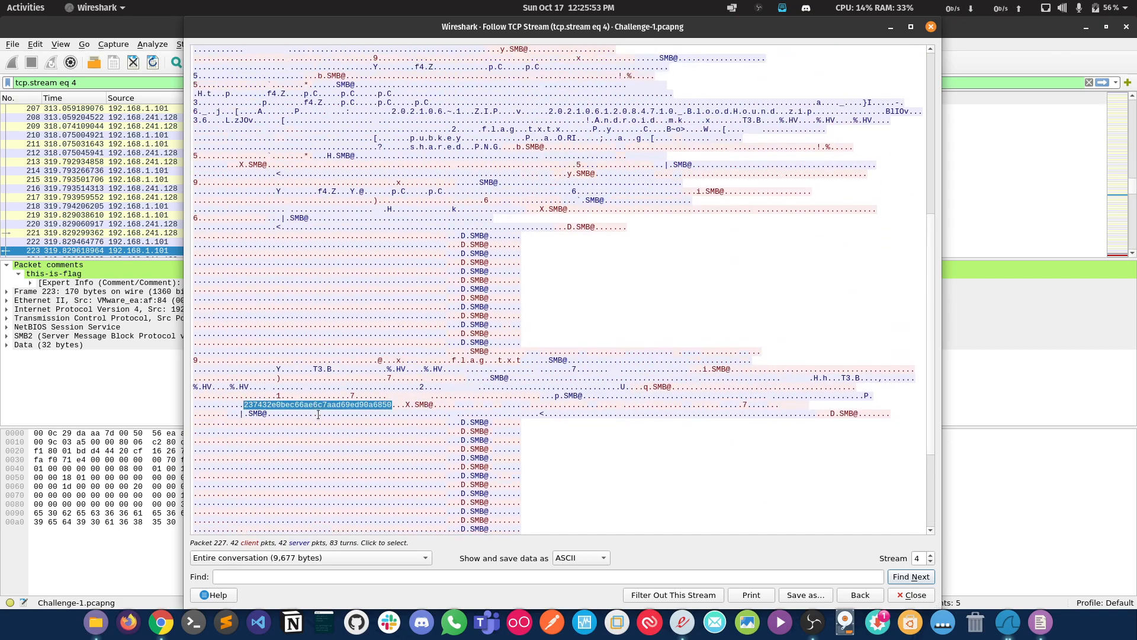
scroll(380, 425, "down", 15)
double_click(326, 327)
key("ctrl+c")
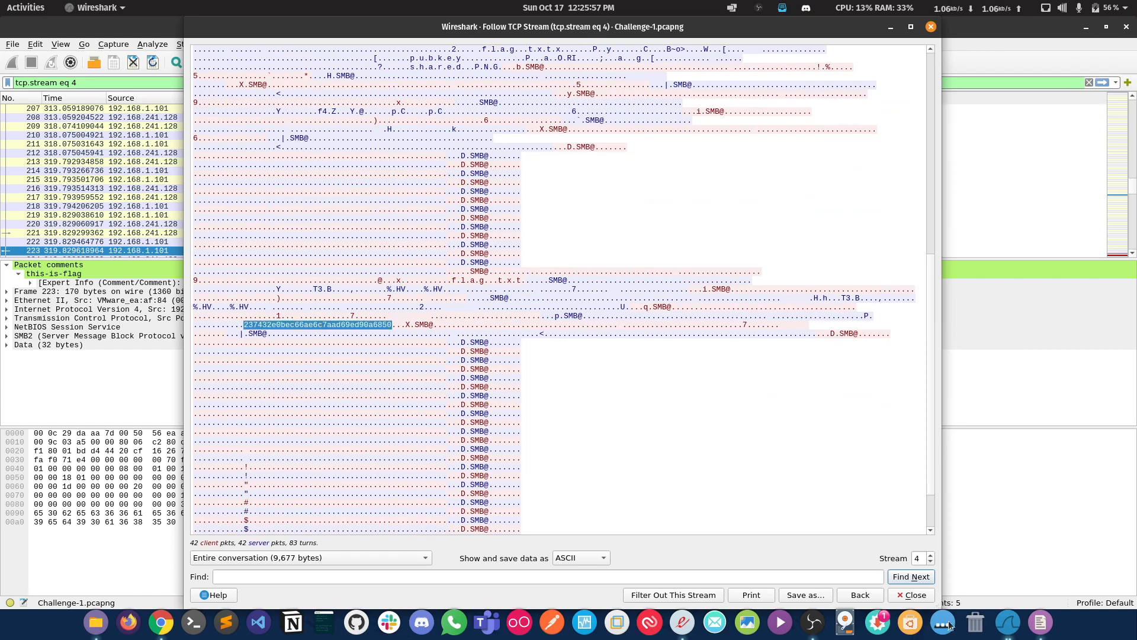
Step: Switch to gedit, paste the copied flag on a new second line, and close Wireshark's TCP stream window
left_click(1037, 619)
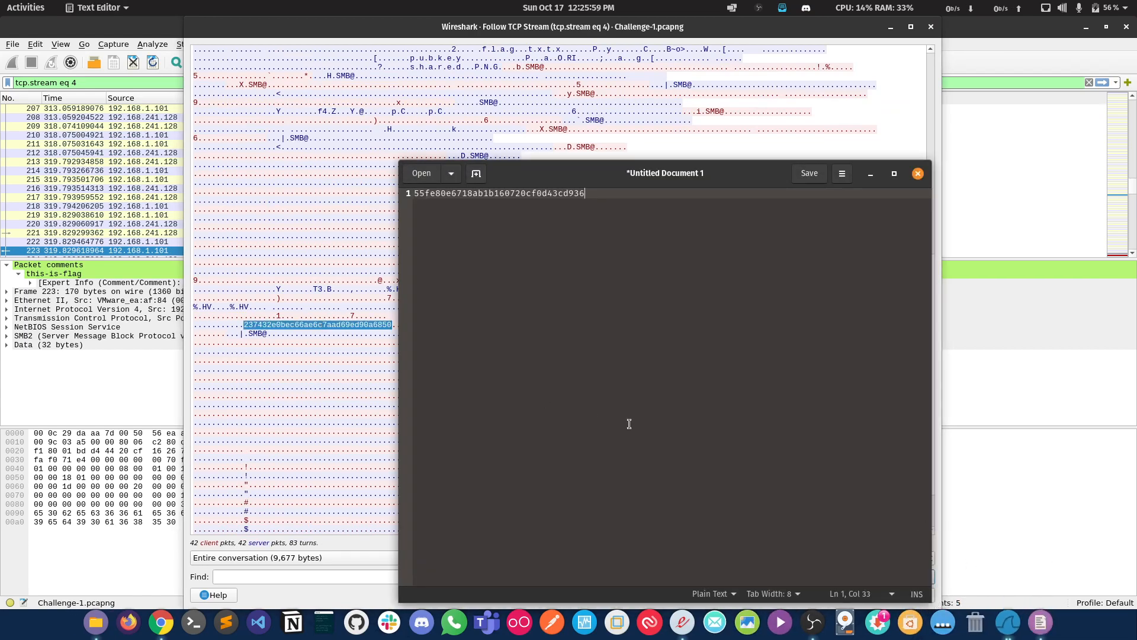
key("Return")
key("ctrl+v")
left_click(923, 27)
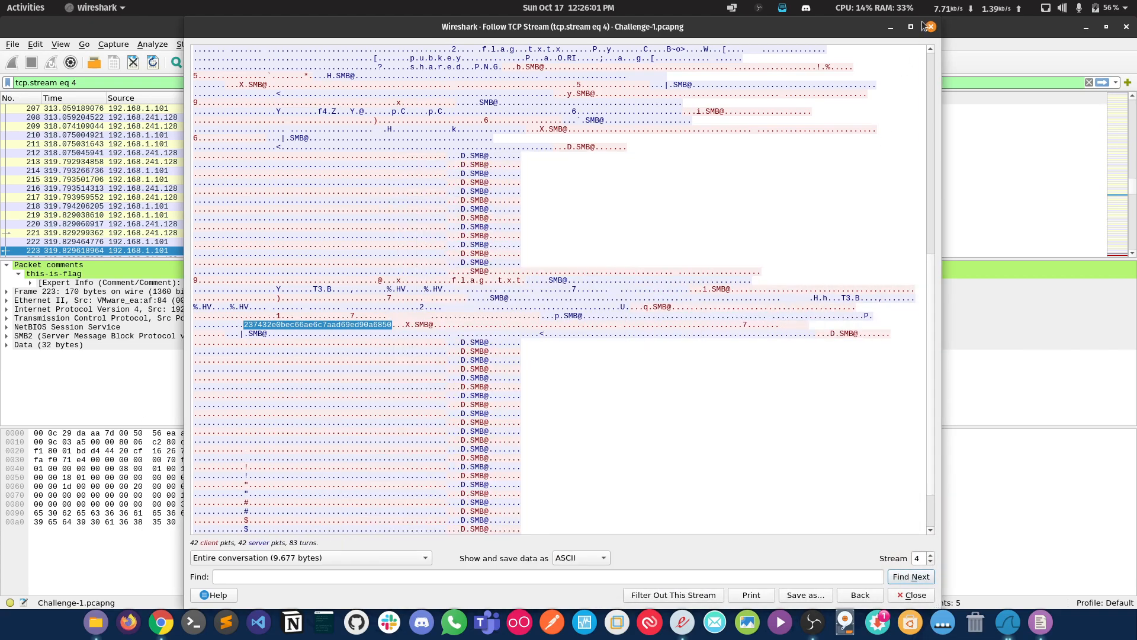
left_click(929, 27)
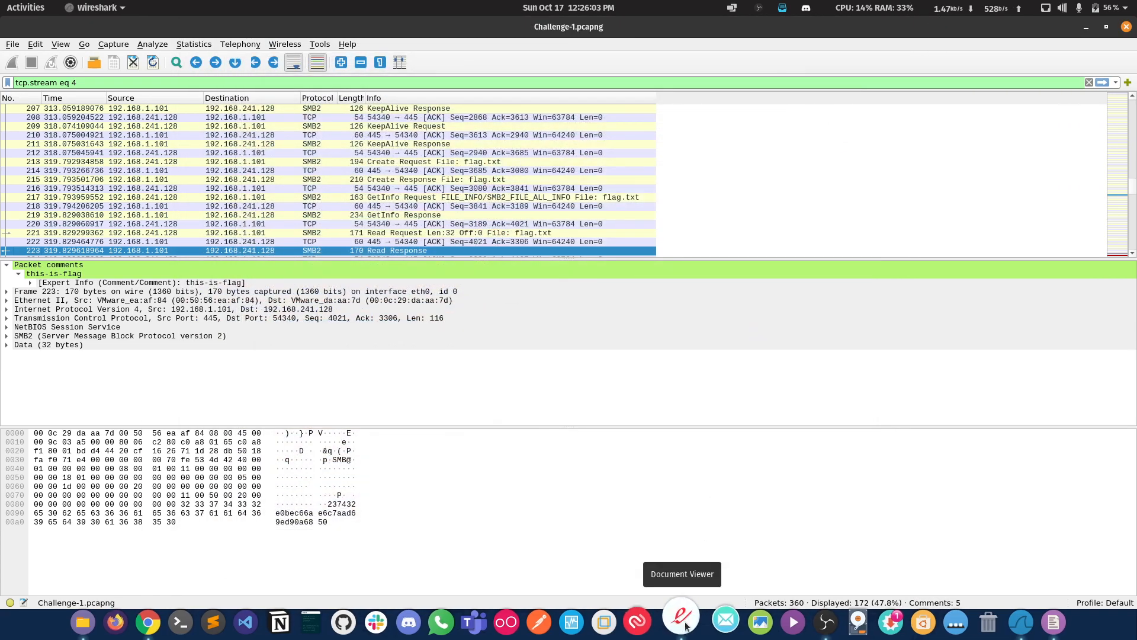
Step: Switch to the PDF description and review the third task, getting the flag from the reverse shell
left_click(683, 622)
left_click_drag(469, 264, 750, 267)
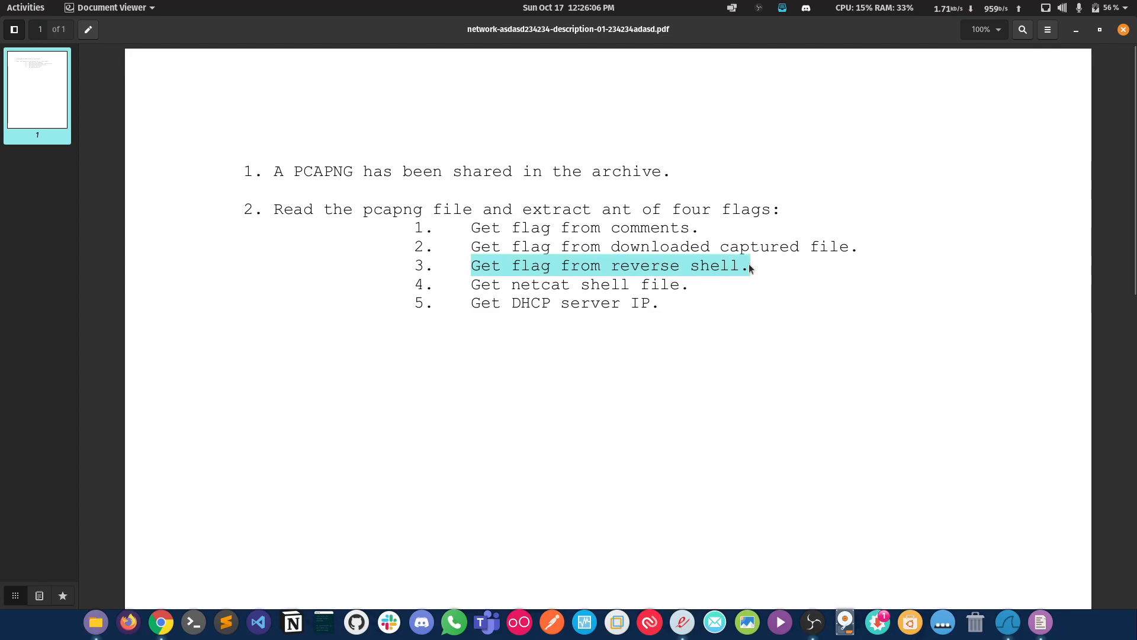
left_click(1076, 30)
Step: Filter the Wireshark packet list with the expression pkt_comment contains "netcat"
scroll(597, 205, "down", 3)
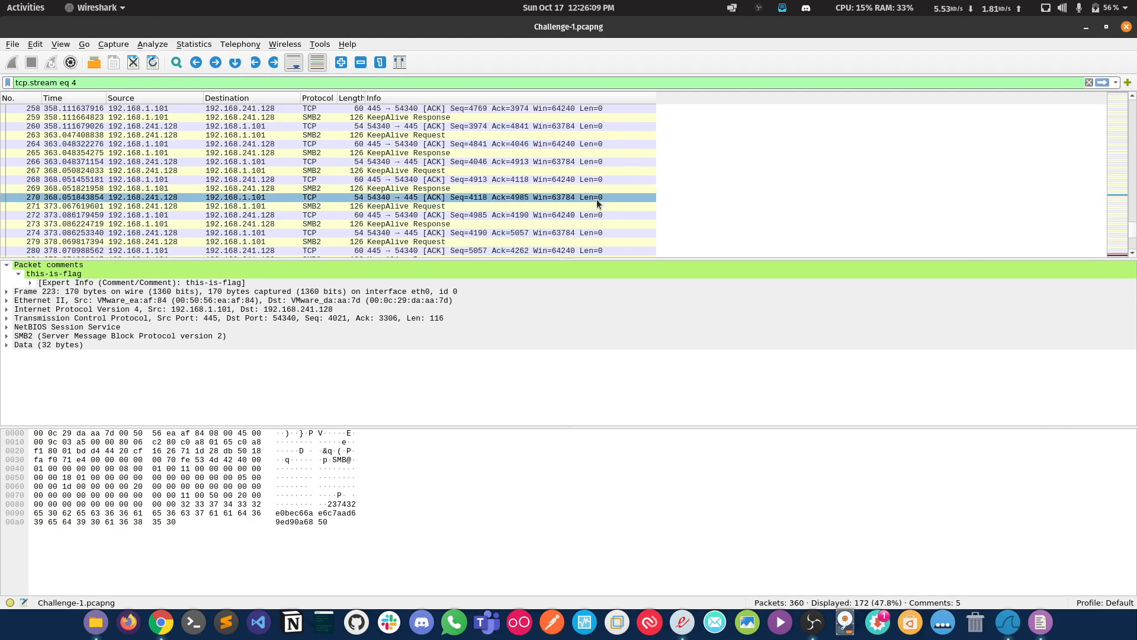
scroll(597, 204, "down", 5)
key("ctrl+a")
type("pkt_")
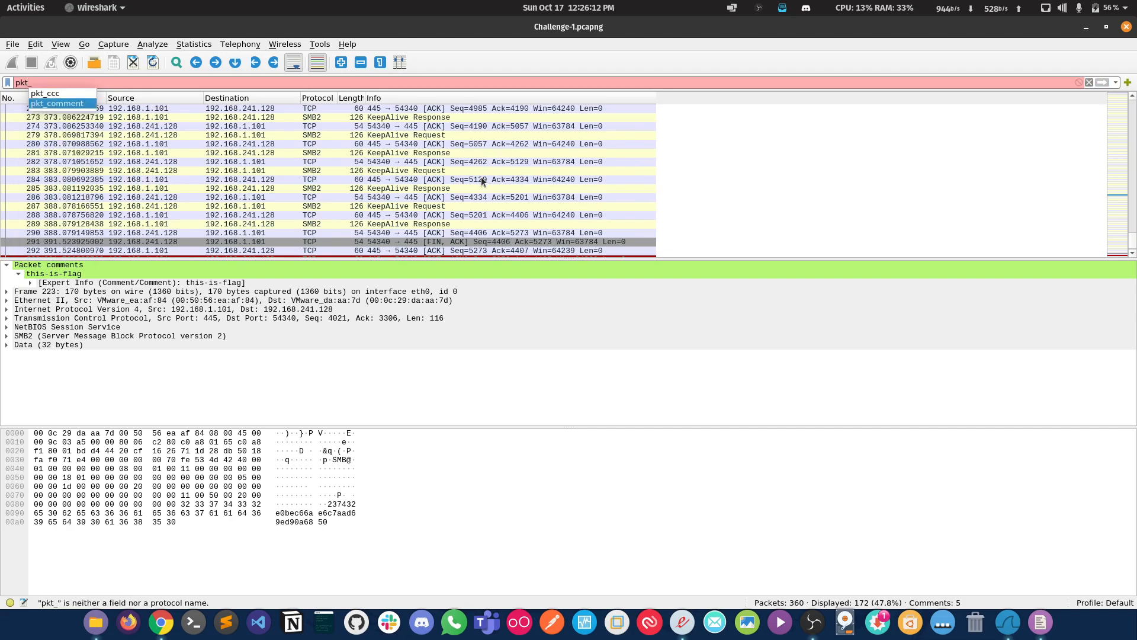
key("Return")
type("contains")
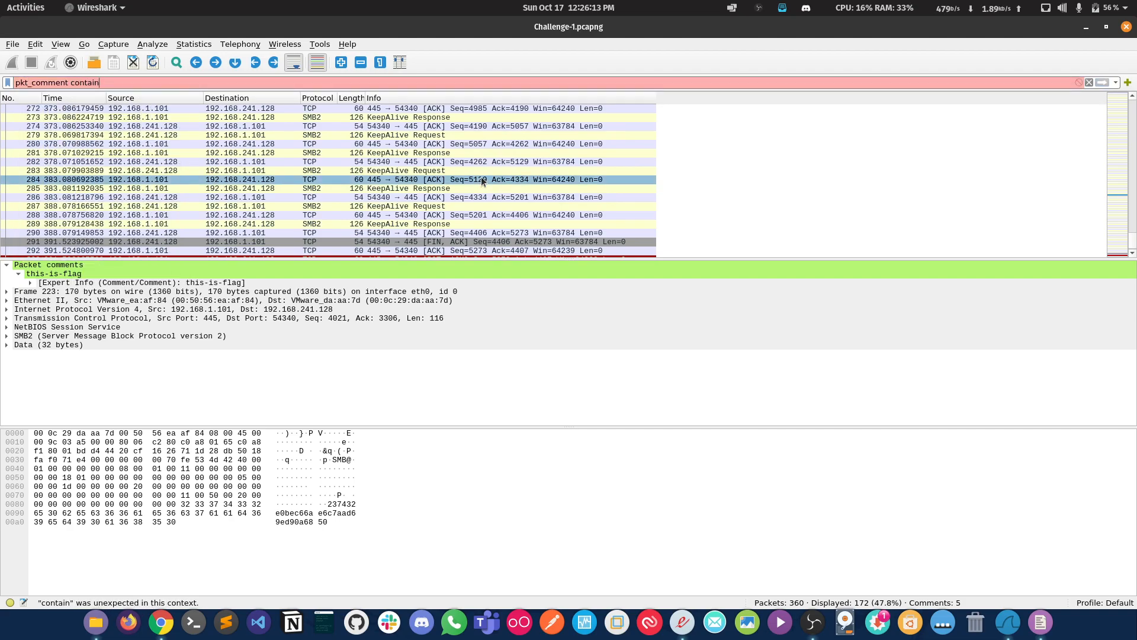
key("ctrl+BackSpace")
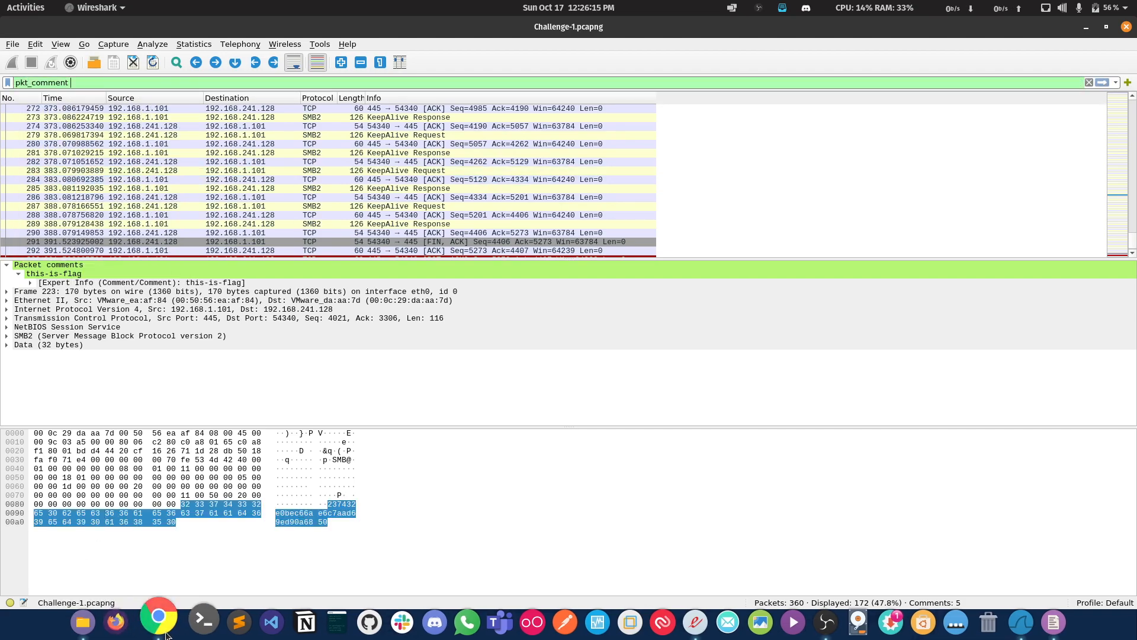
left_click(163, 629)
left_click(165, 635)
left_click(145, 86)
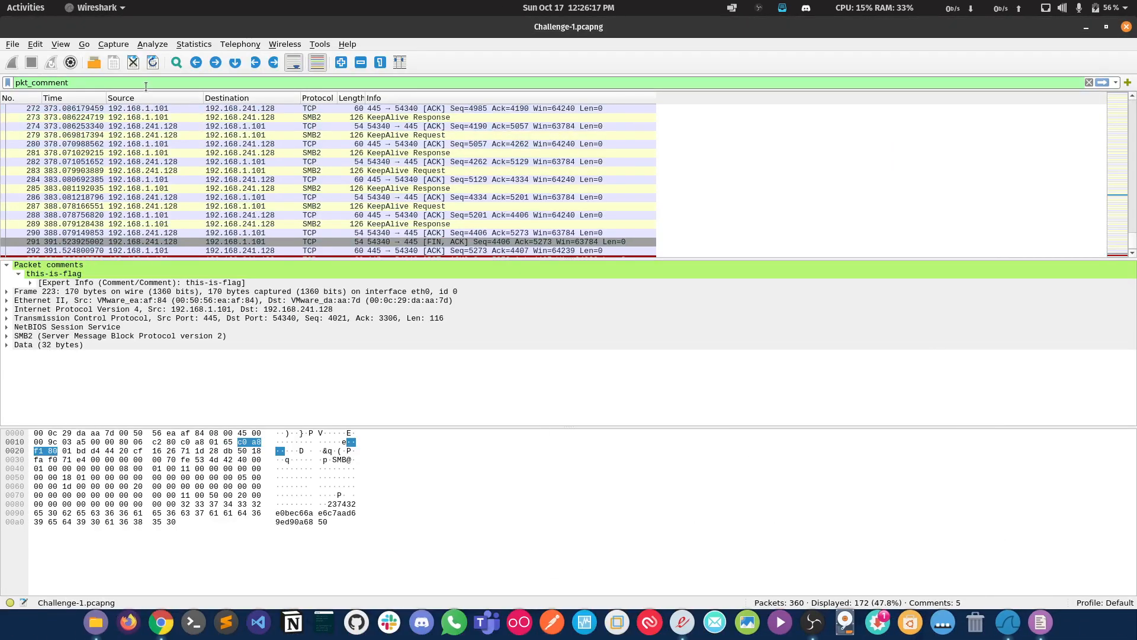
type("contains \"netcat\"")
key("Return")
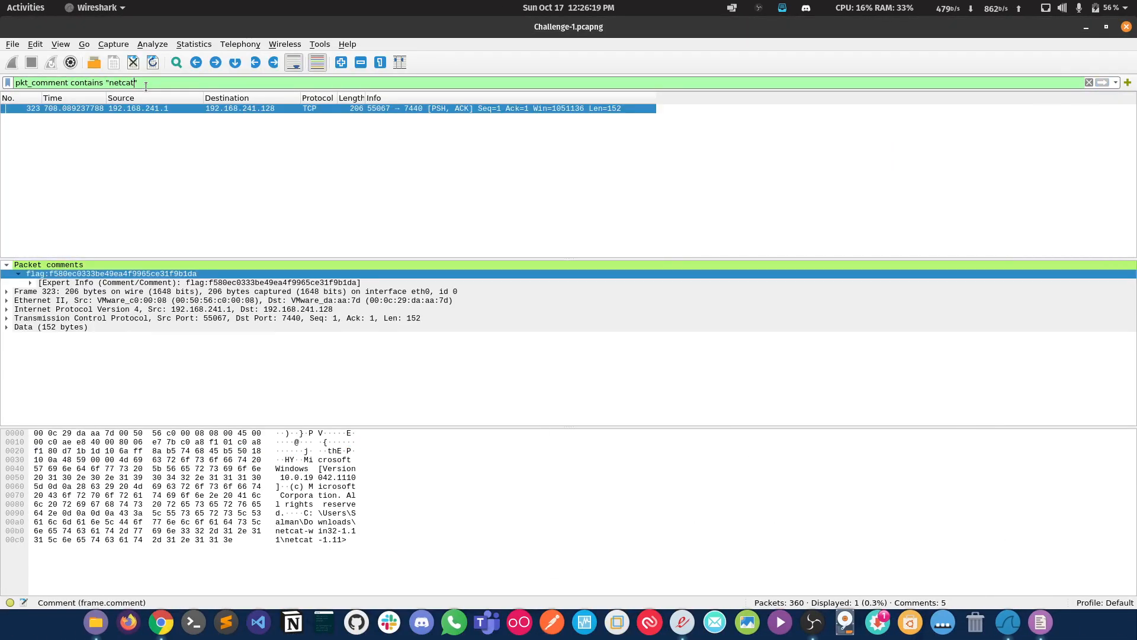
Step: Follow the TCP stream of packet 323 and copy the flag output by the type hikflag.txt command
right_click(376, 109)
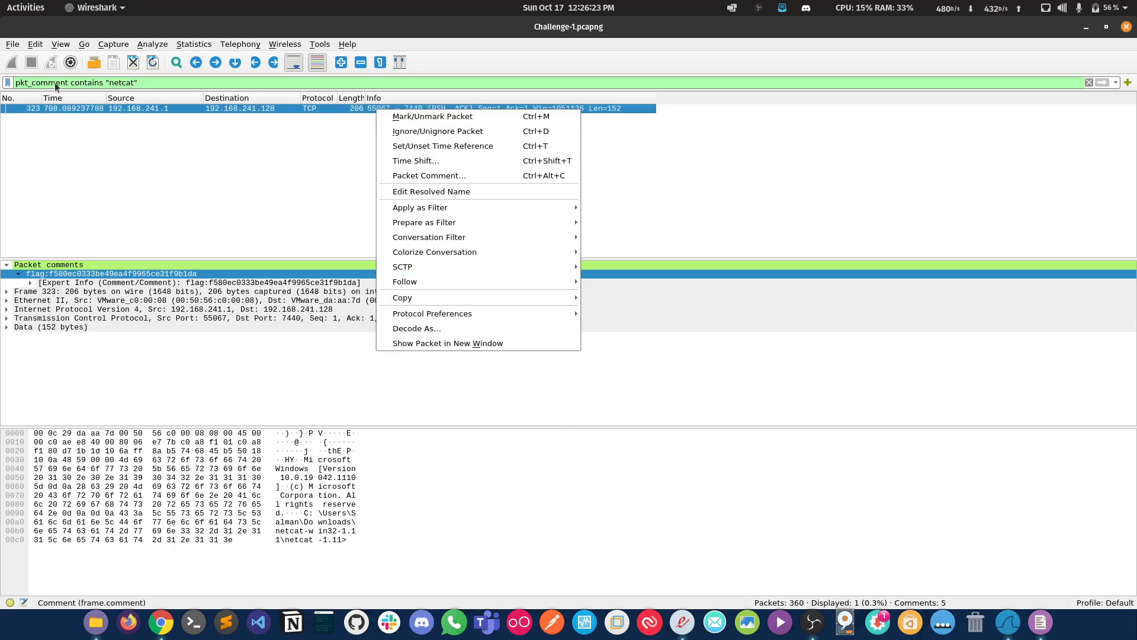
mouse_move(556, 277)
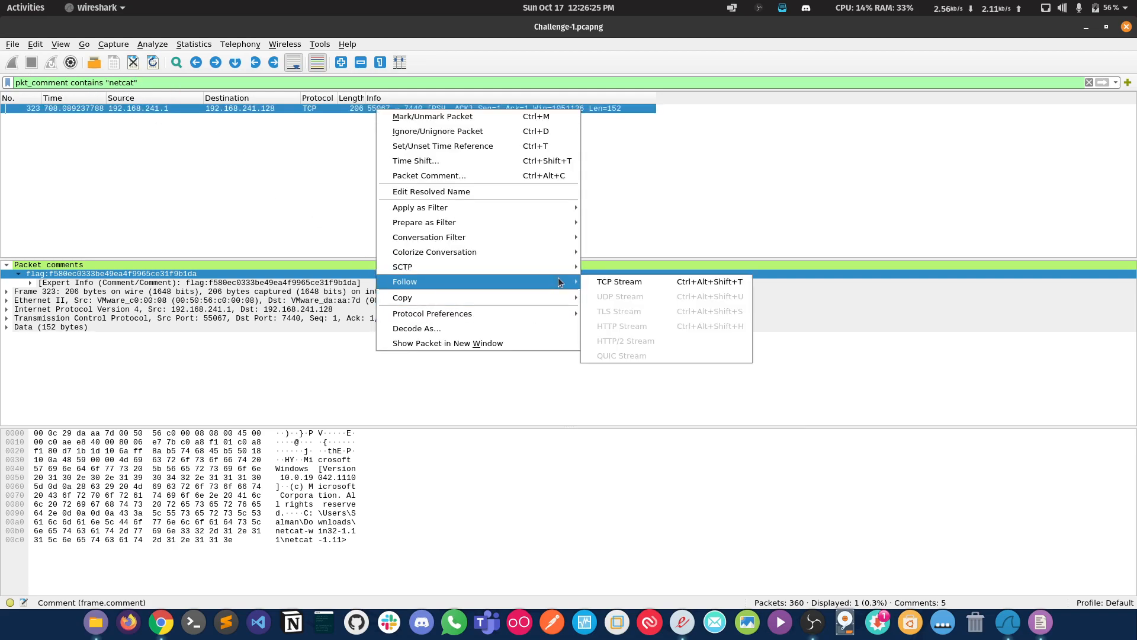
left_click(680, 284)
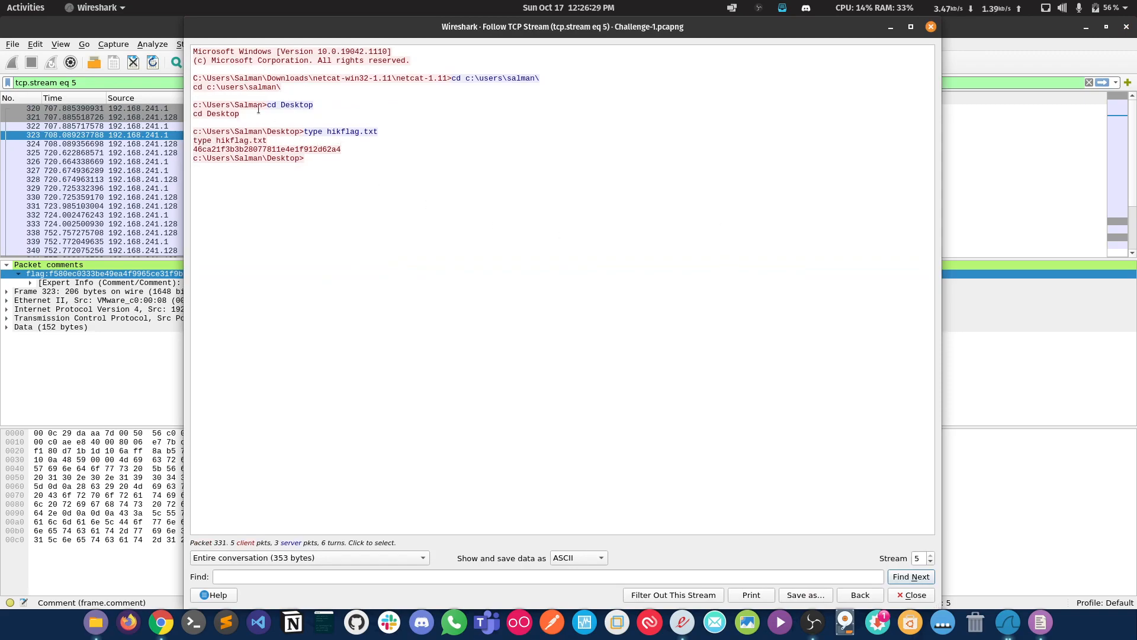
left_click_drag(305, 131, 387, 132)
left_click(349, 155)
double_click(340, 149)
key("ctrl+c")
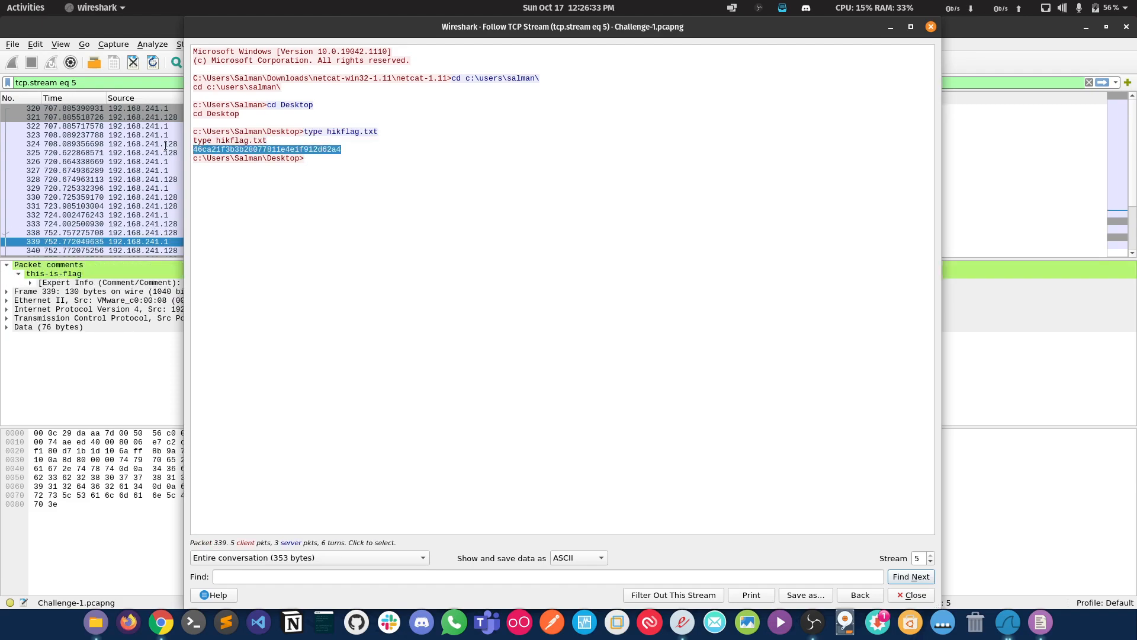
Step: Switch to gedit and paste the copied reverse shell flag on a new third line
left_click(1040, 622)
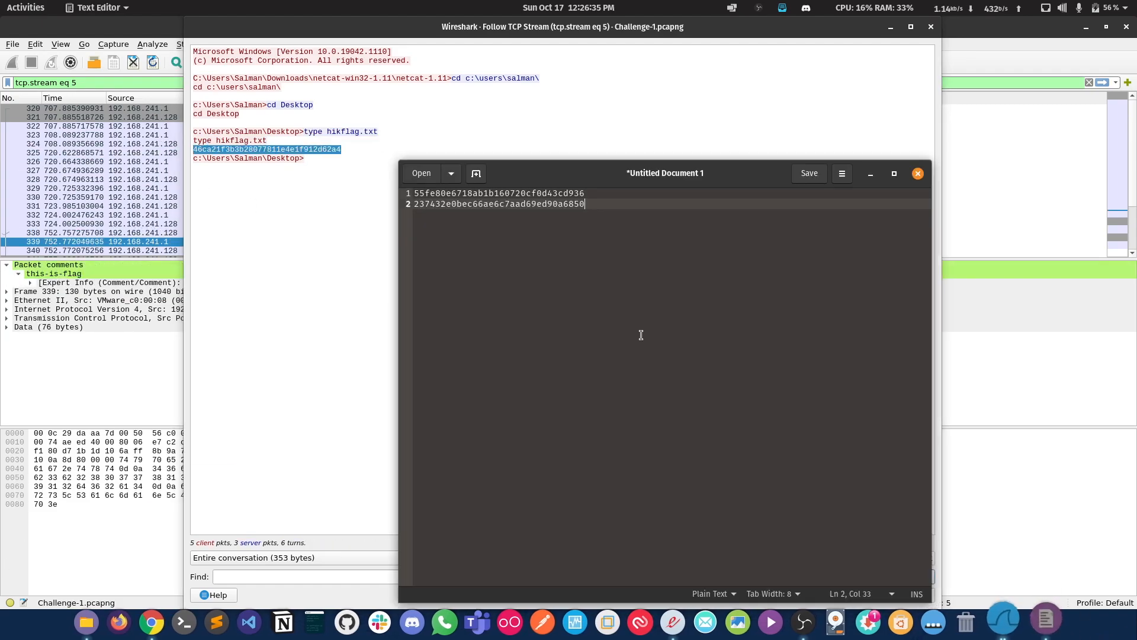
key("Return")
key("ctrl+v")
Step: Switch to the PDF description and review the fourth task, getting the netcat shell file
left_click(682, 623)
left_click_drag(472, 285, 684, 284)
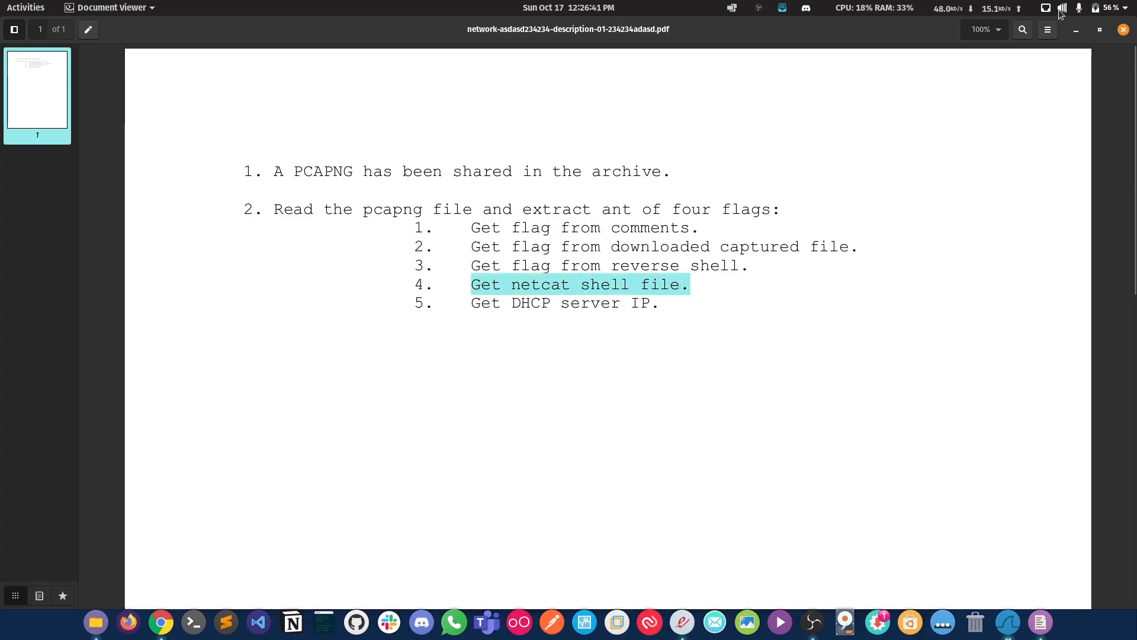
left_click(1073, 31)
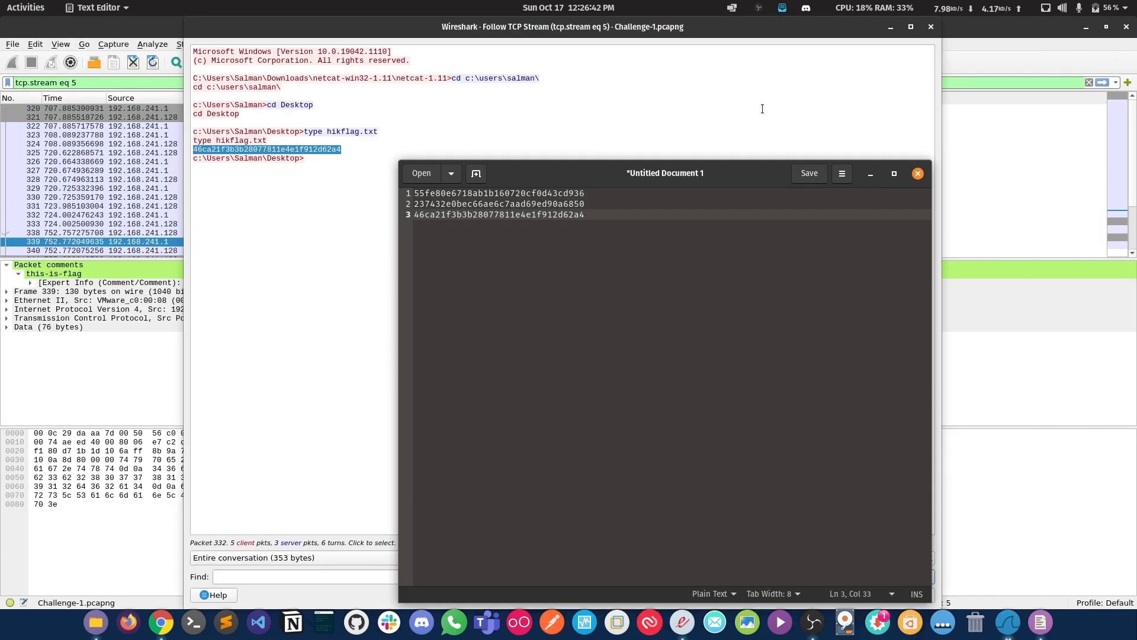
Step: Close the TCP stream window in Wireshark, filter the packets by pkt_comment, and select packet 323
left_click(870, 173)
left_click(930, 27)
triple_click(136, 80)
type("pkt_comm")
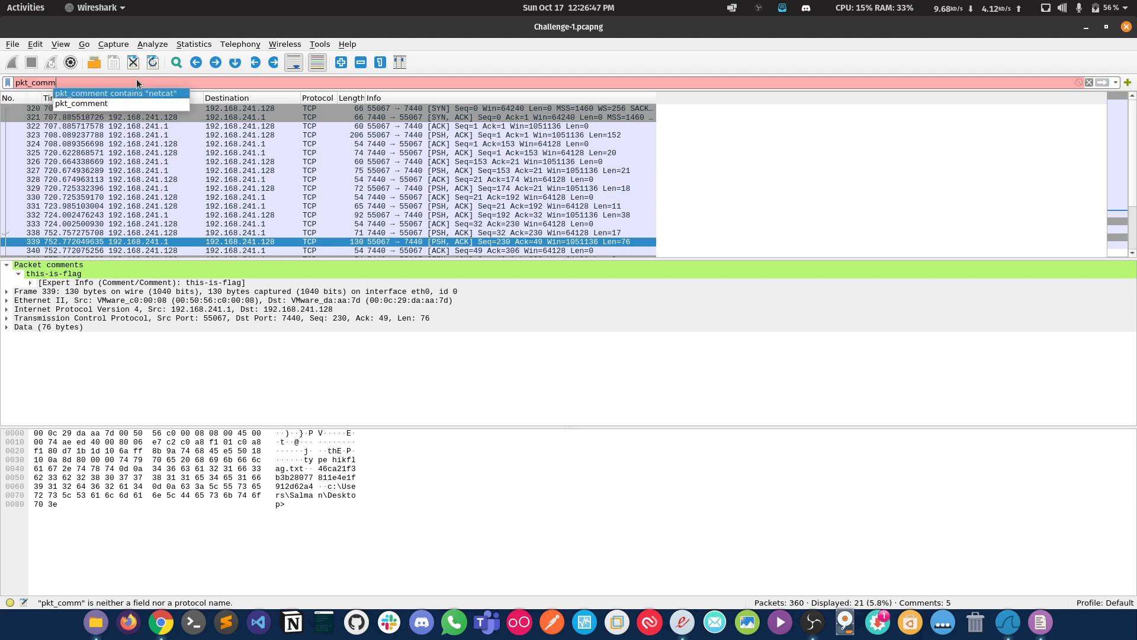
type("ent")
key("Return")
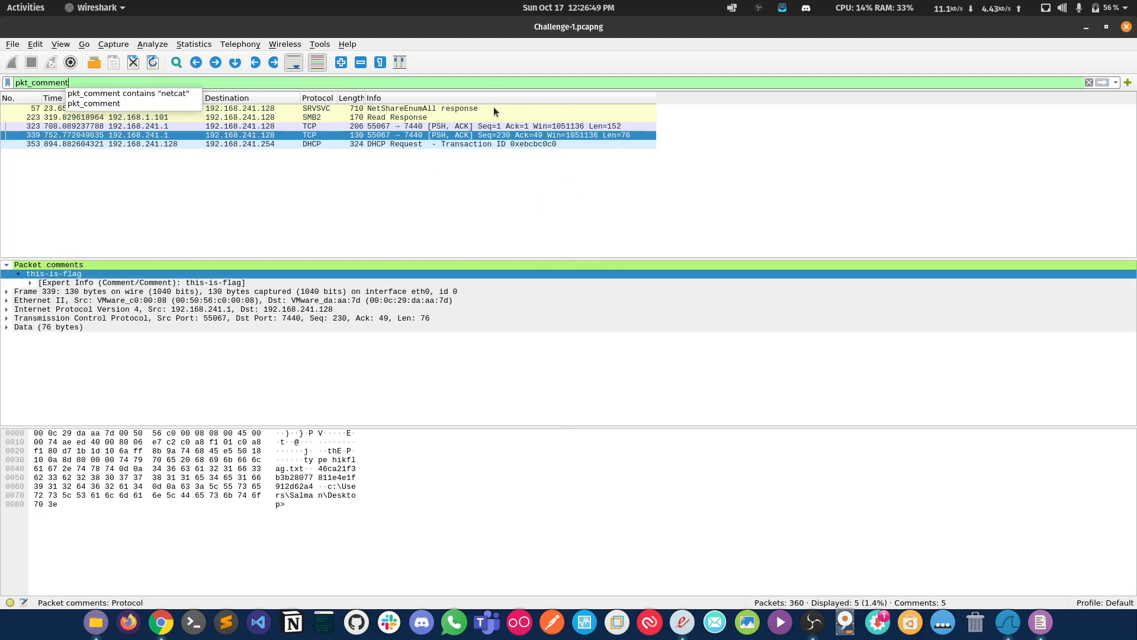
left_click(494, 127)
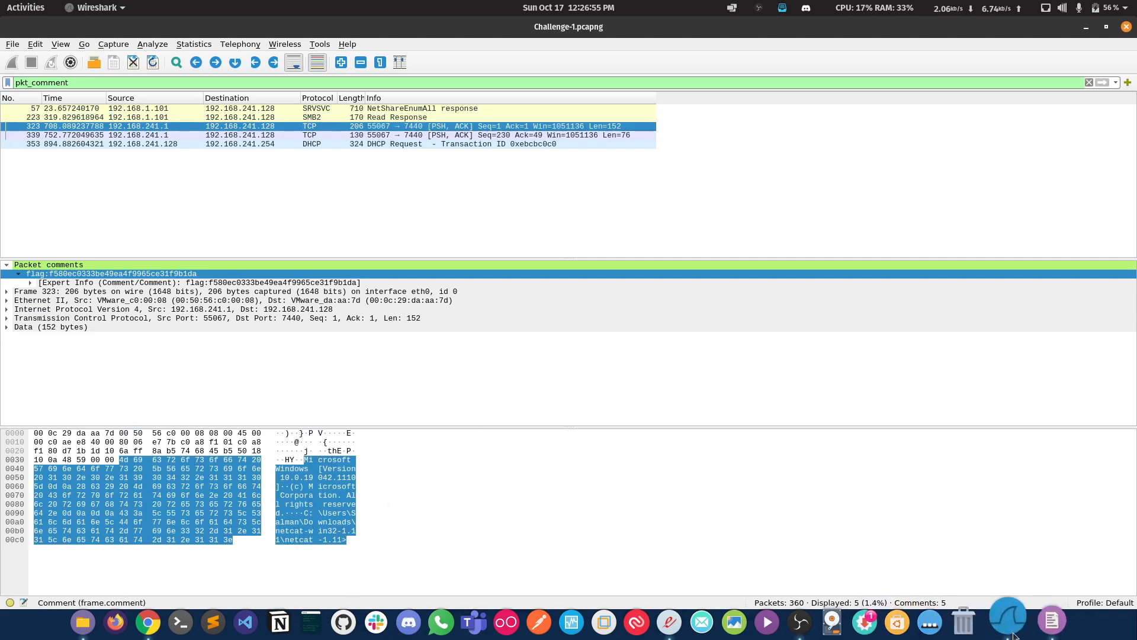
Step: Recheck the wording of the netcat shell file task in the PDF description
left_click(681, 622)
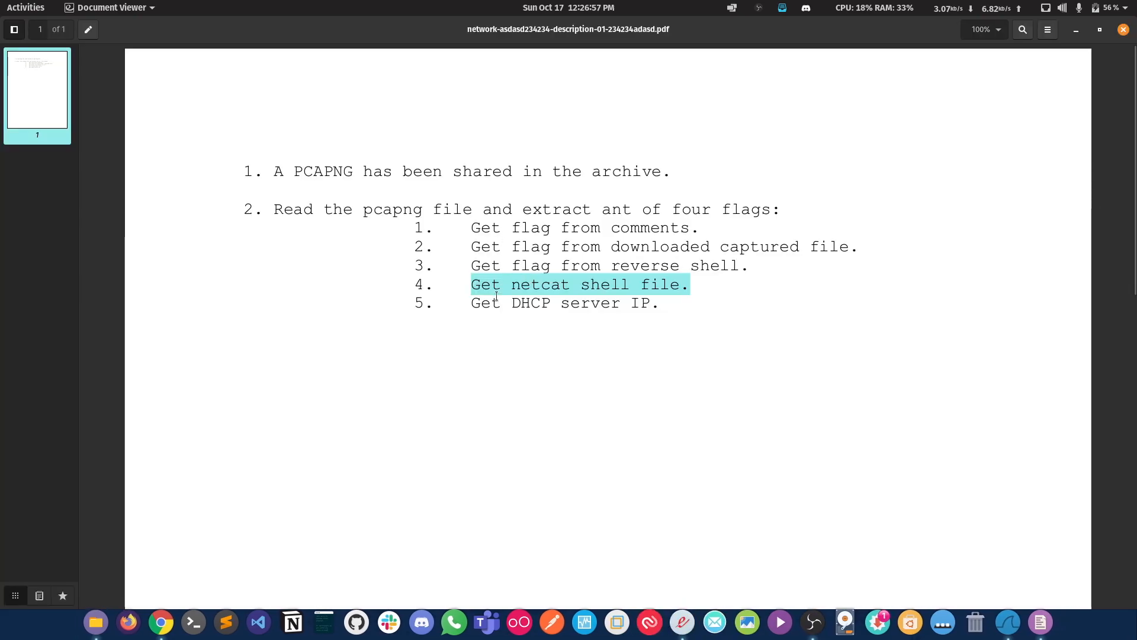
left_click_drag(474, 285, 695, 286)
left_click(1076, 29)
Step: Inspect the data payload of packet 323 in Wireshark and follow its TCP stream
left_click(335, 504)
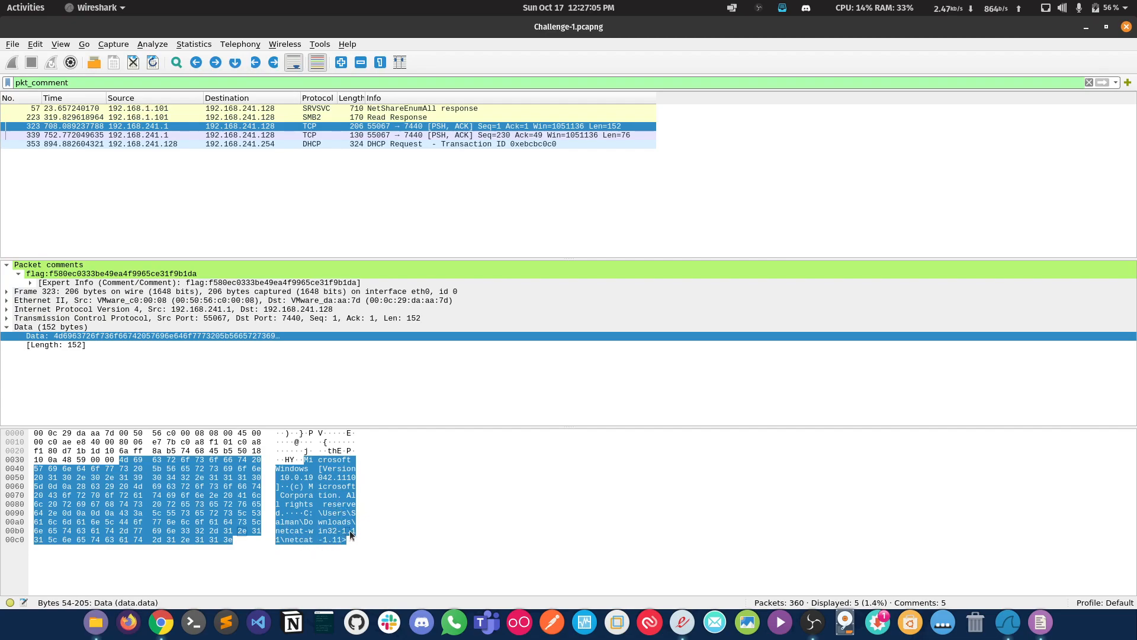
right_click(320, 126)
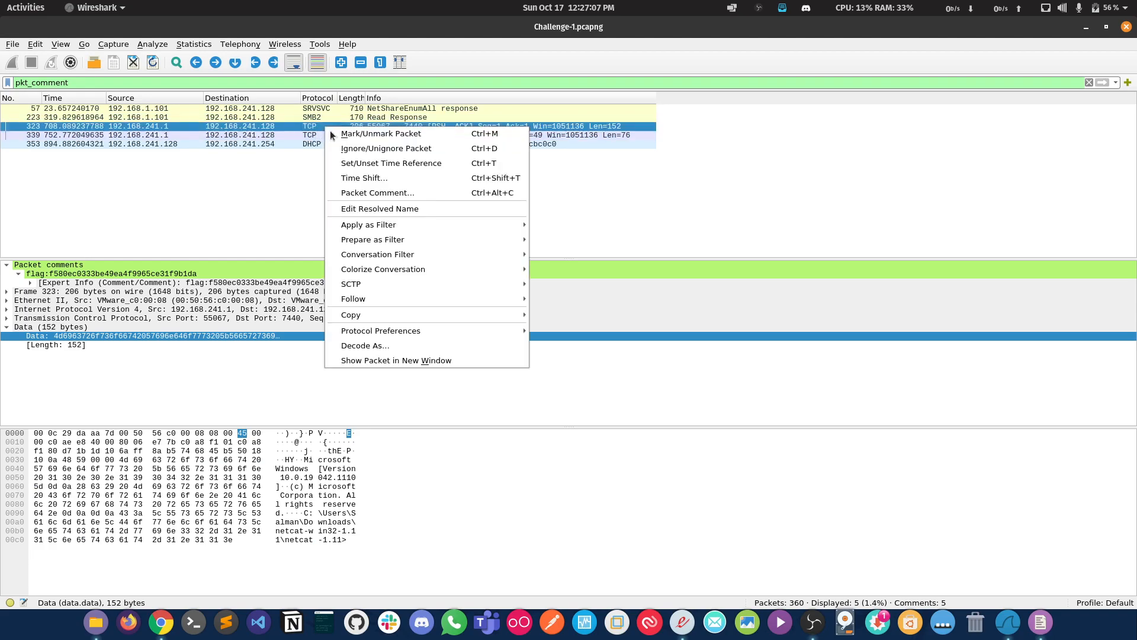
mouse_move(491, 301)
left_click(600, 300)
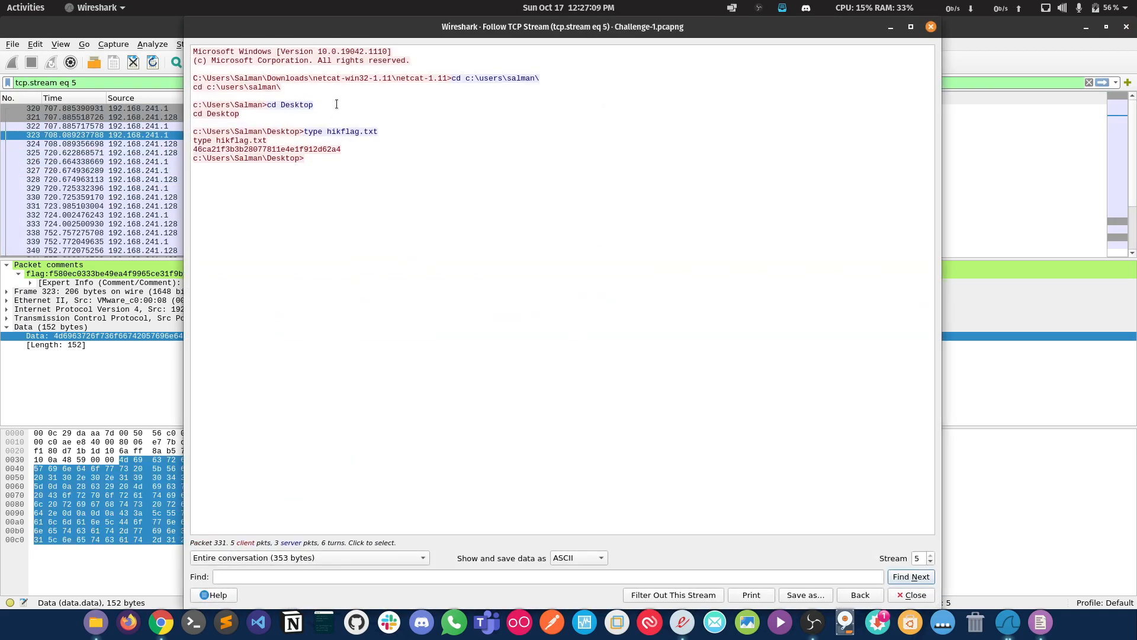
Step: Examine the netcat-1.11 directory path and the first cd command in the stream, and close the stream window
left_click_drag(447, 78, 398, 78)
left_click_drag(313, 78, 440, 78)
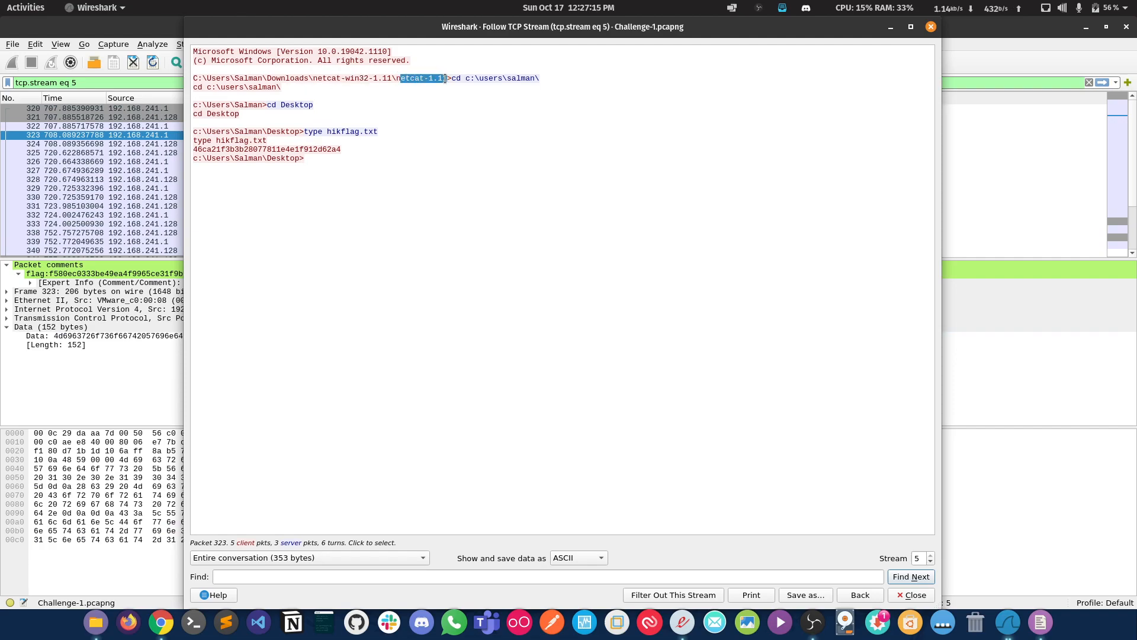
left_click_drag(318, 86, 190, 81)
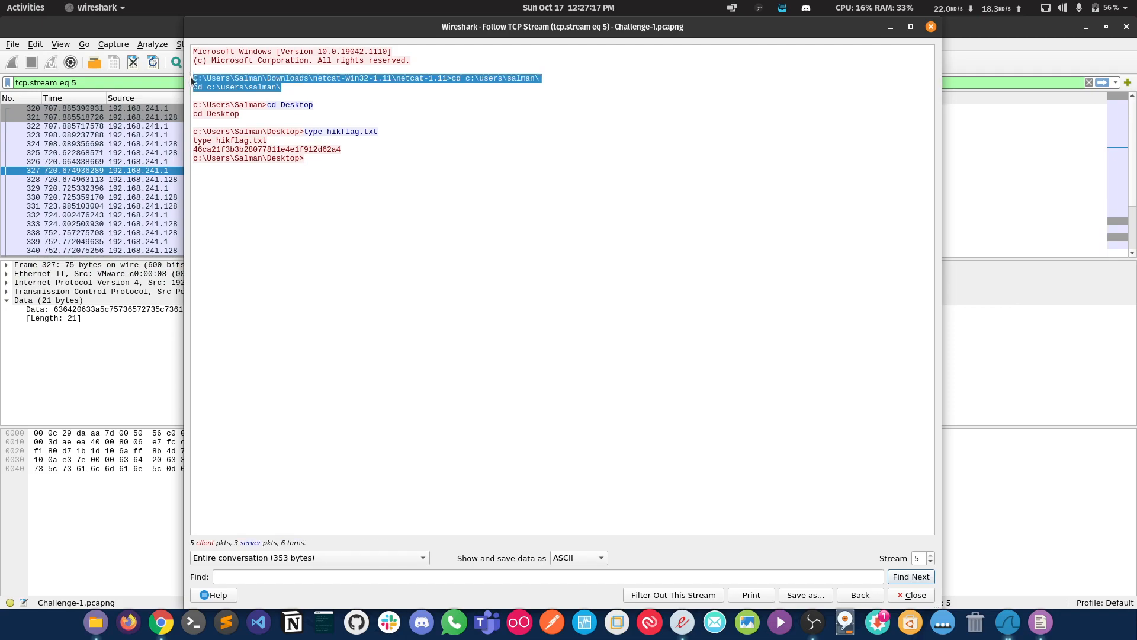
left_click(931, 27)
Step: Filter the capture to packets that carry a comment using pkt_comment
triple_click(815, 79)
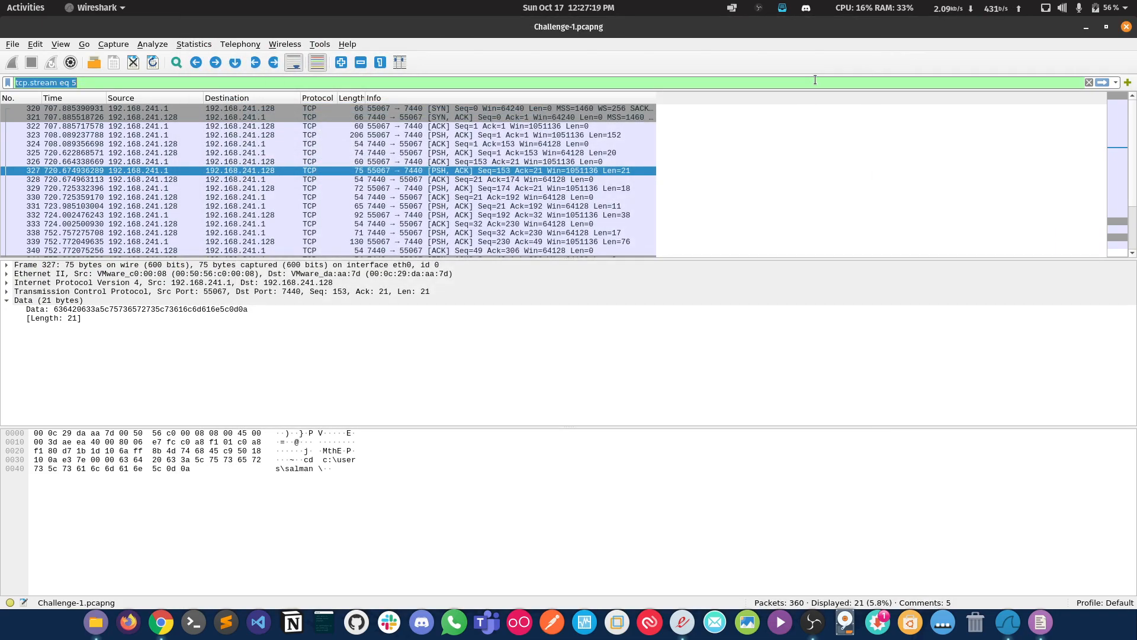
type("pkt_")
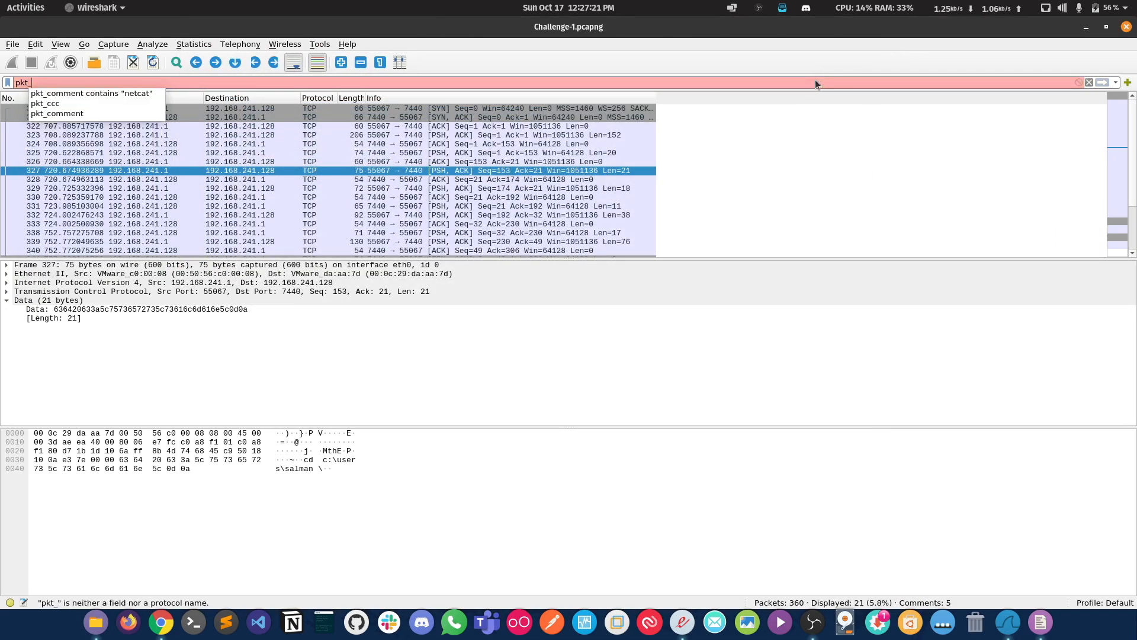
type("comment")
key("Return")
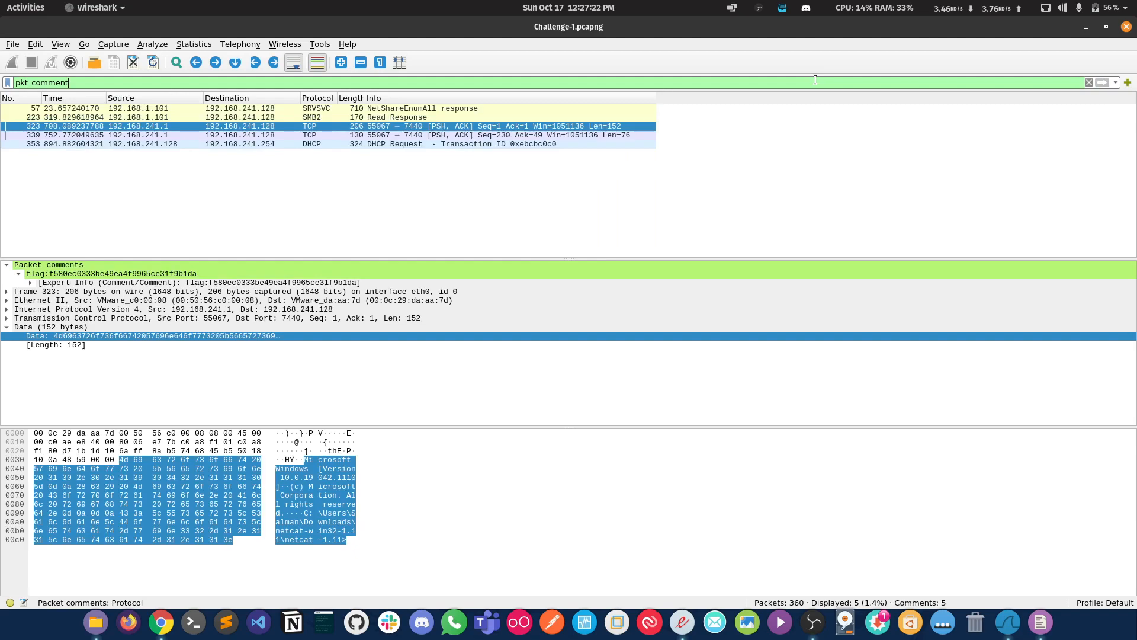
Step: Follow the TCP stream of commented packet 339 and close the stream window
right_click(363, 135)
mouse_move(556, 304)
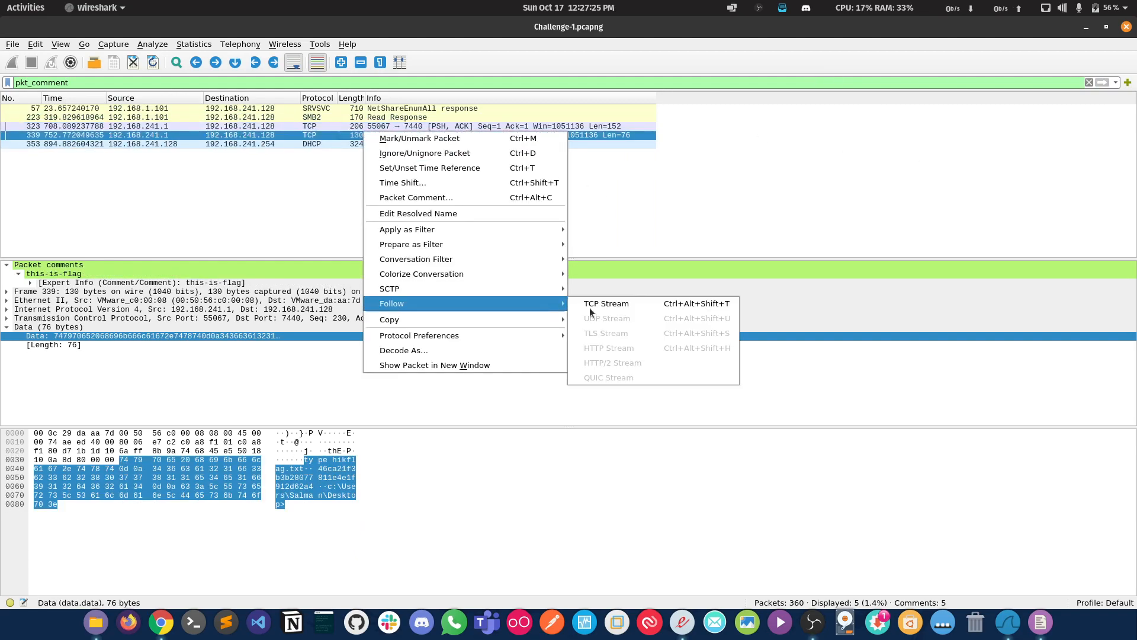
left_click(592, 304)
left_click(931, 26)
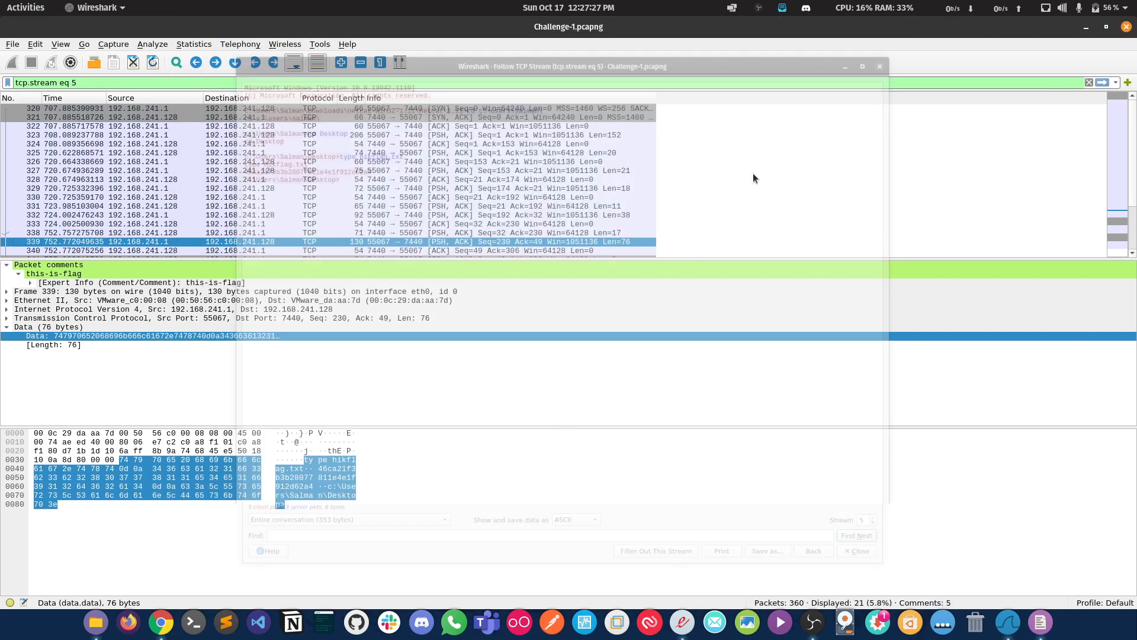
Step: Reapply the pkt_comment display filter in place of the stream filter and select packet 323
triple_click(296, 80)
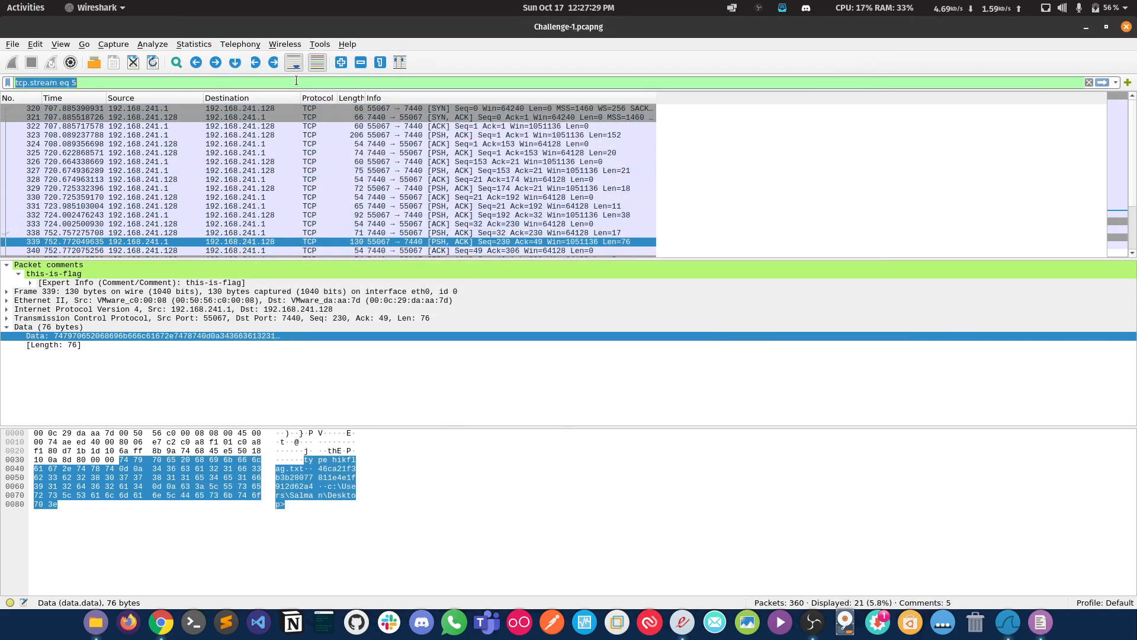
type("pkt_comment")
key("Return")
left_click(363, 126)
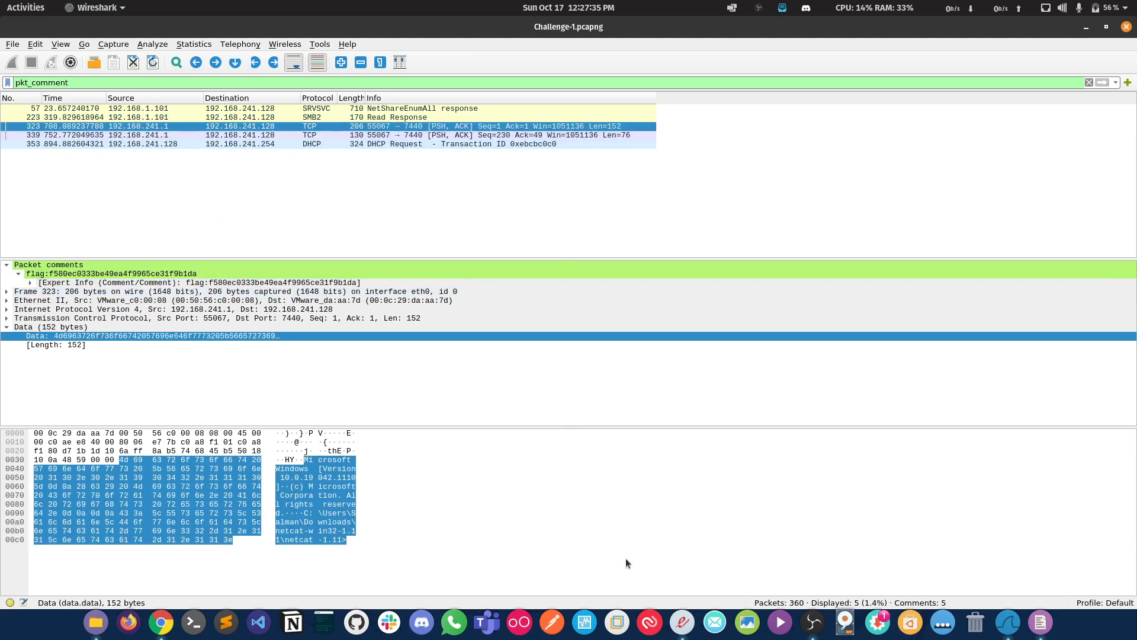
Step: Recheck the task list in the PDF description and copy the value of packet 323's flag comment in Wireshark
left_click(681, 627)
left_click(680, 631)
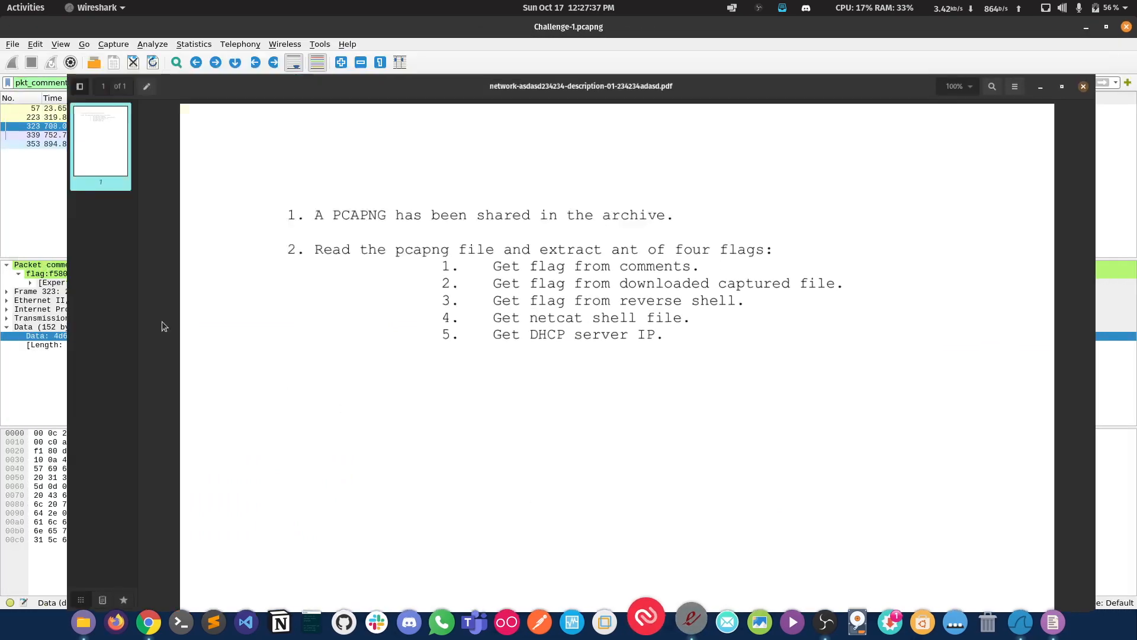
right_click(118, 125)
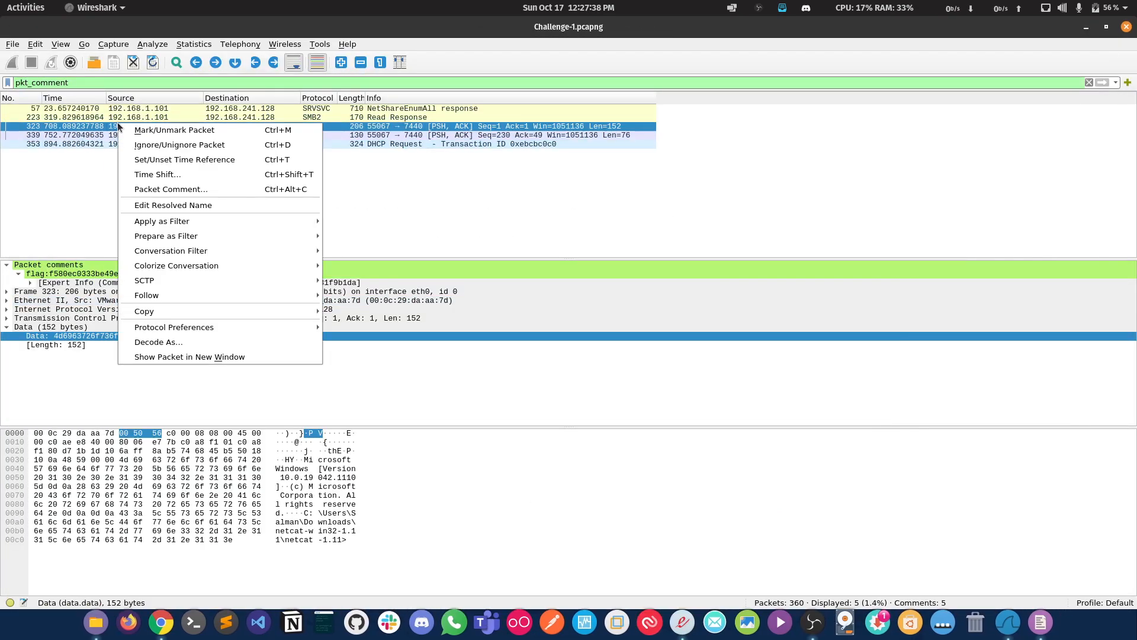
left_click(104, 272)
right_click(105, 273)
mouse_move(320, 432)
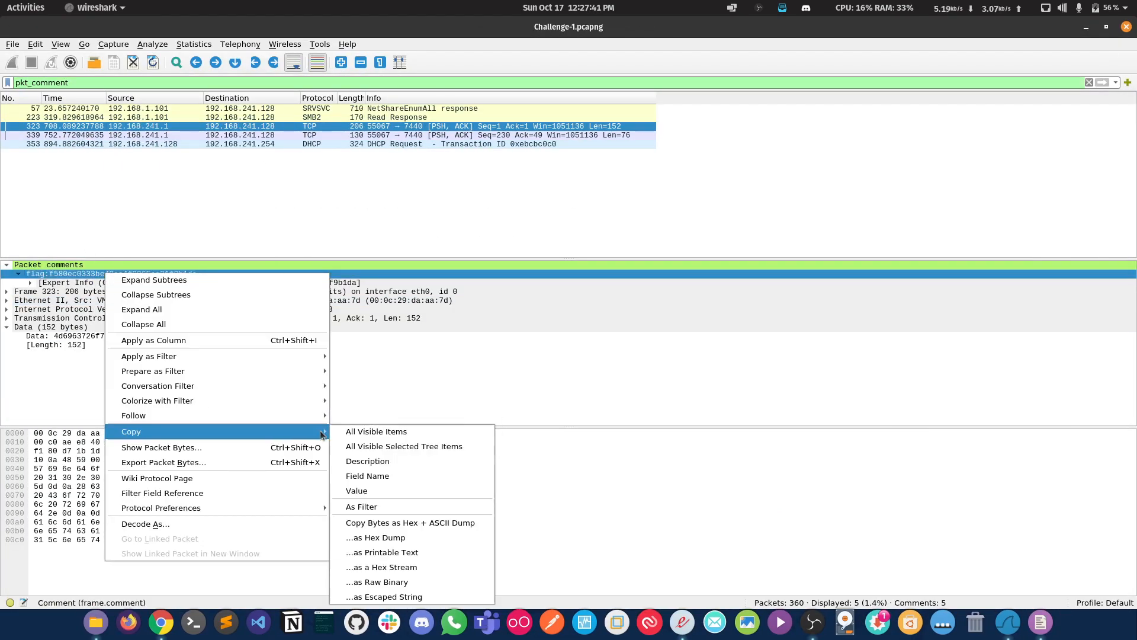
left_click(432, 491)
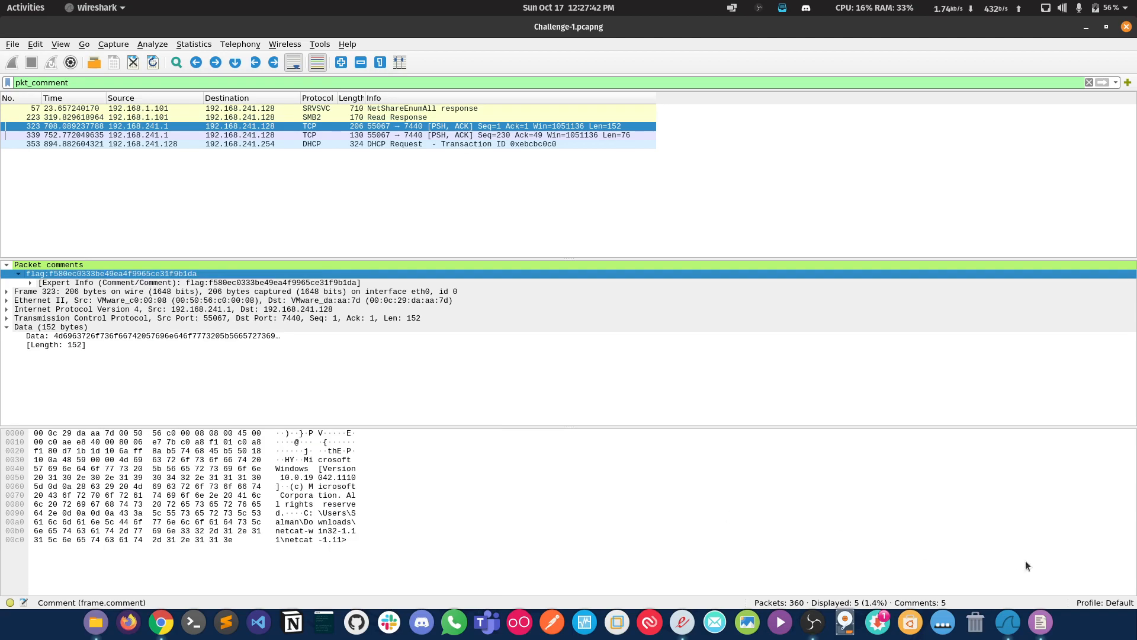
Step: Paste the copied comment on a new line of the flag notes in Text Editor and remove its "flag:" prefix
left_click(1036, 632)
key("Return")
type("flag:f580ec0333be49ea4f9965ce31f9b1da")
key("Home")
key("shift+Right")
key("shift+Right")
key("shift+Right")
key("shift+Right")
key("shift+Right")
key("Delete")
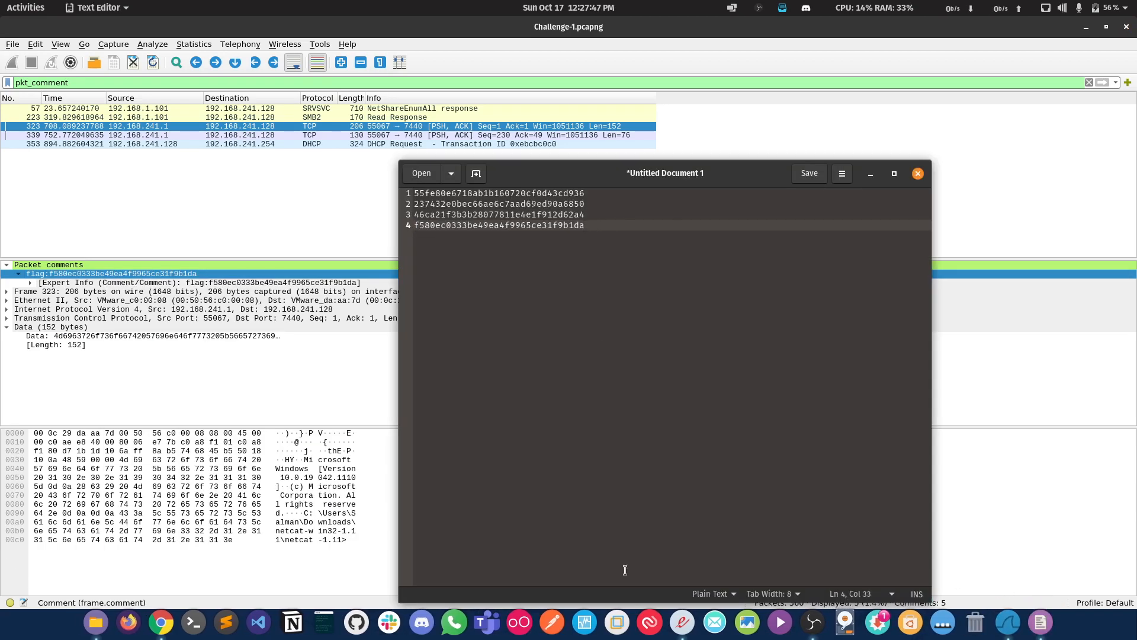
Step: Check the wording of the DHCP server IP task in the PDF description and minimize the document
left_click(683, 622)
left_click_drag(471, 303, 661, 305)
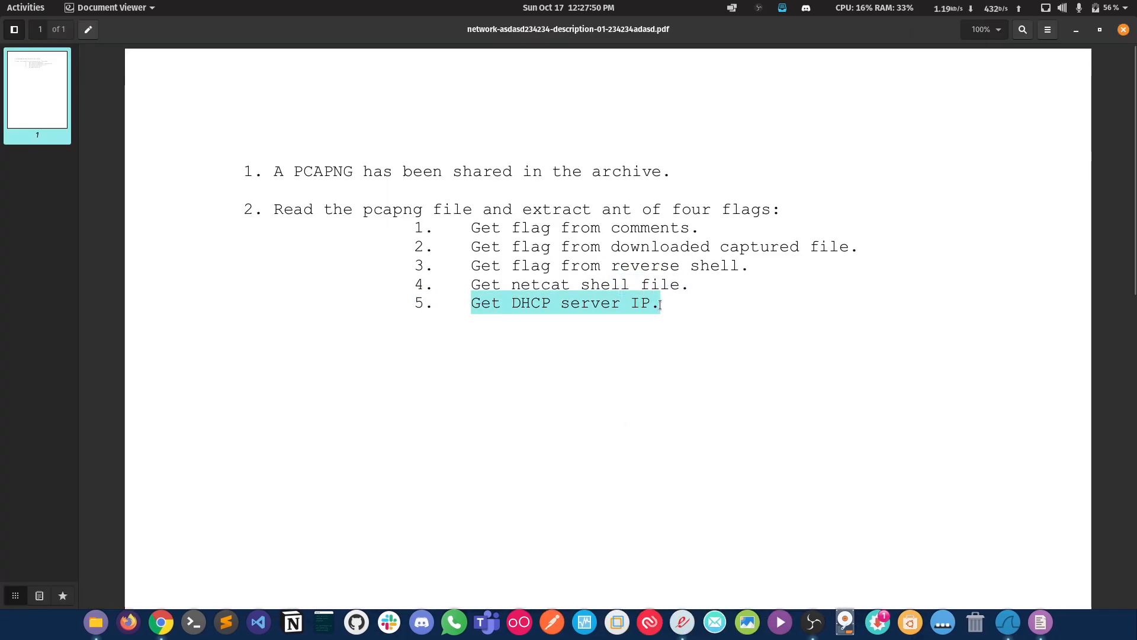
left_click(1077, 29)
Step: Select DHCP Request packet 353 in Wireshark and expand the expert info of its packet comment
left_click(432, 144)
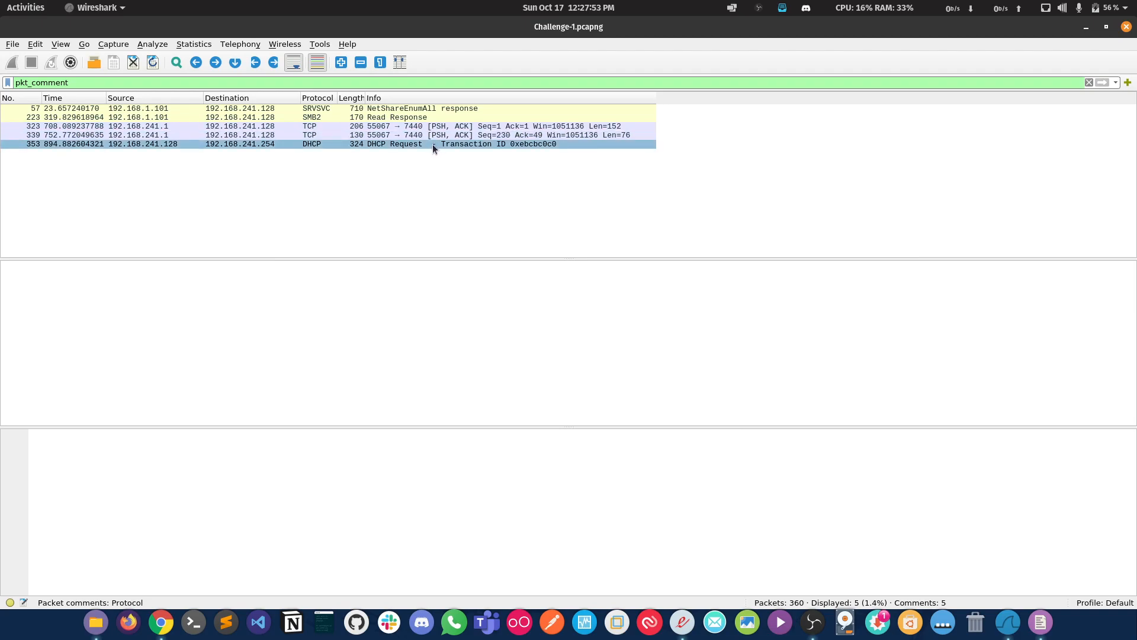
left_click(432, 144)
left_click(375, 142)
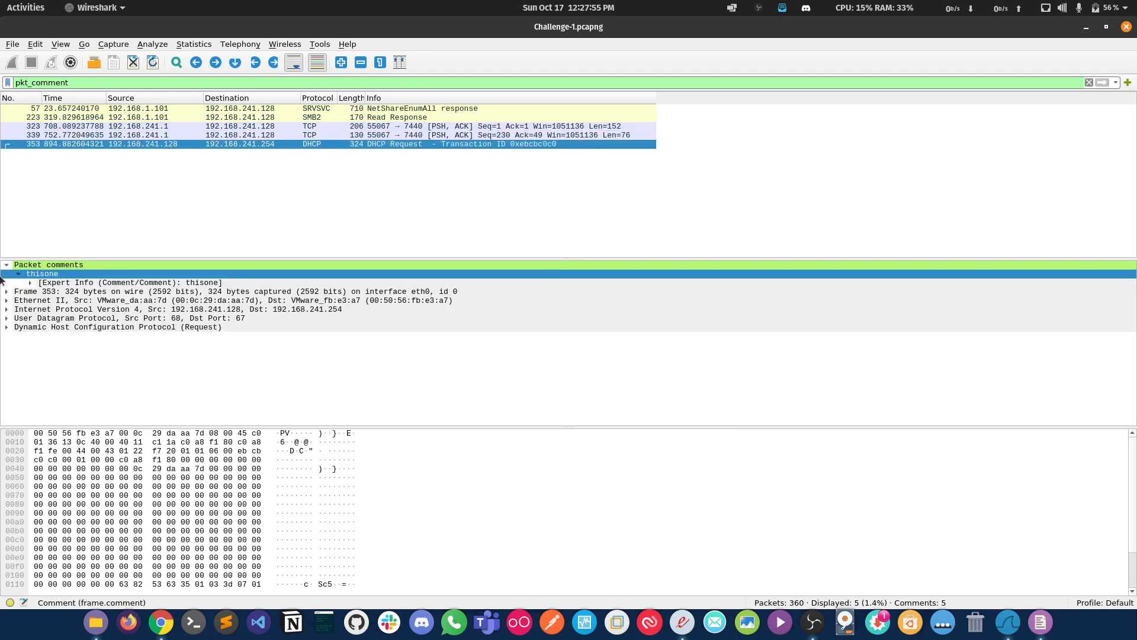
left_click(31, 282)
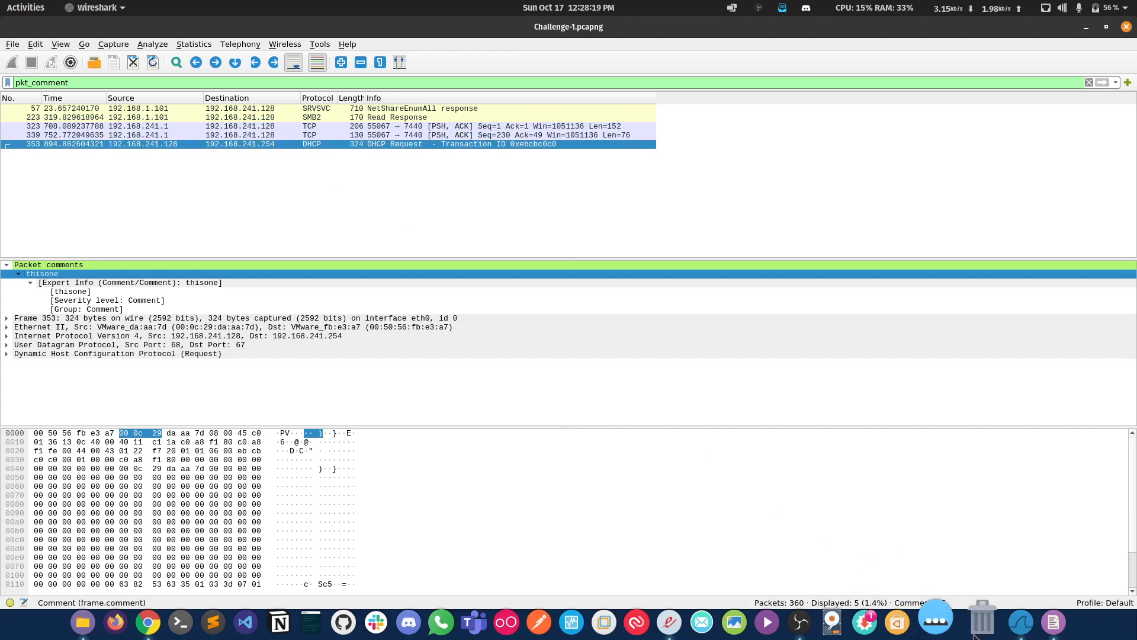
Step: Review all collected flags in the Text Editor notes and minimize the editor
left_click(1036, 625)
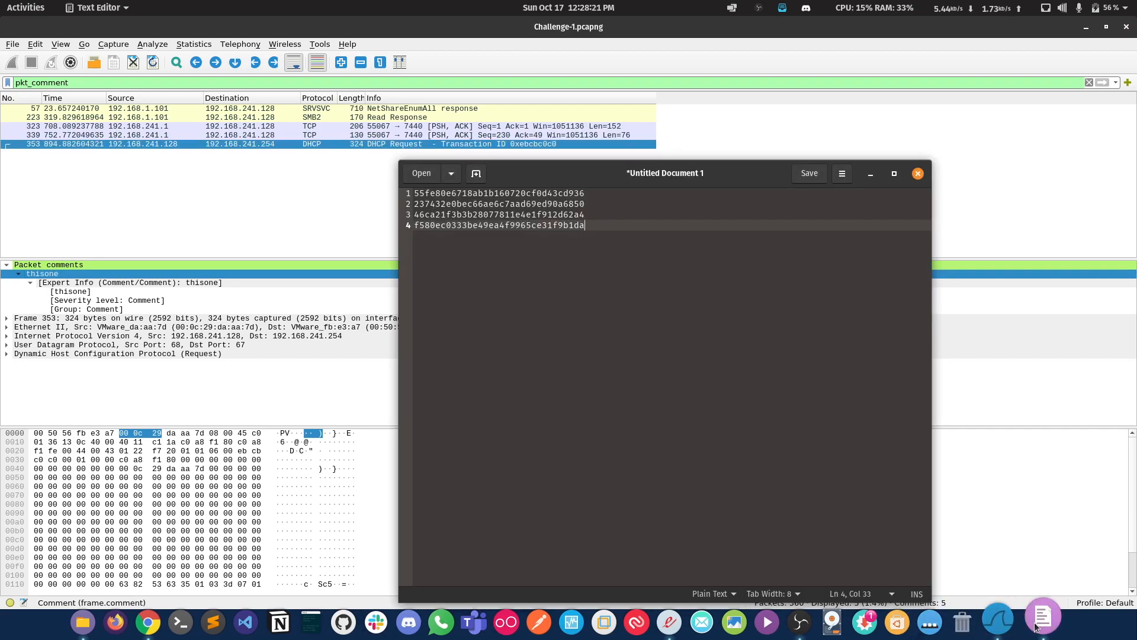
key("ctrl+a")
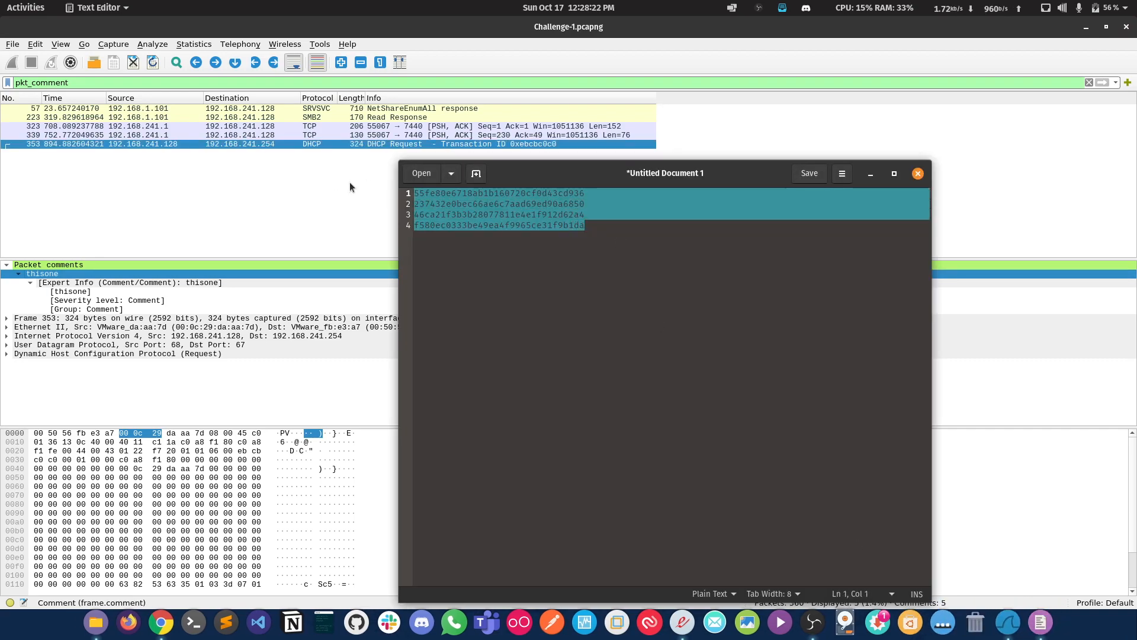
left_click(871, 173)
Step: Follow the UDP stream of DHCP packet 353 in Wireshark and move the stream window clear of the packet list
right_click(244, 144)
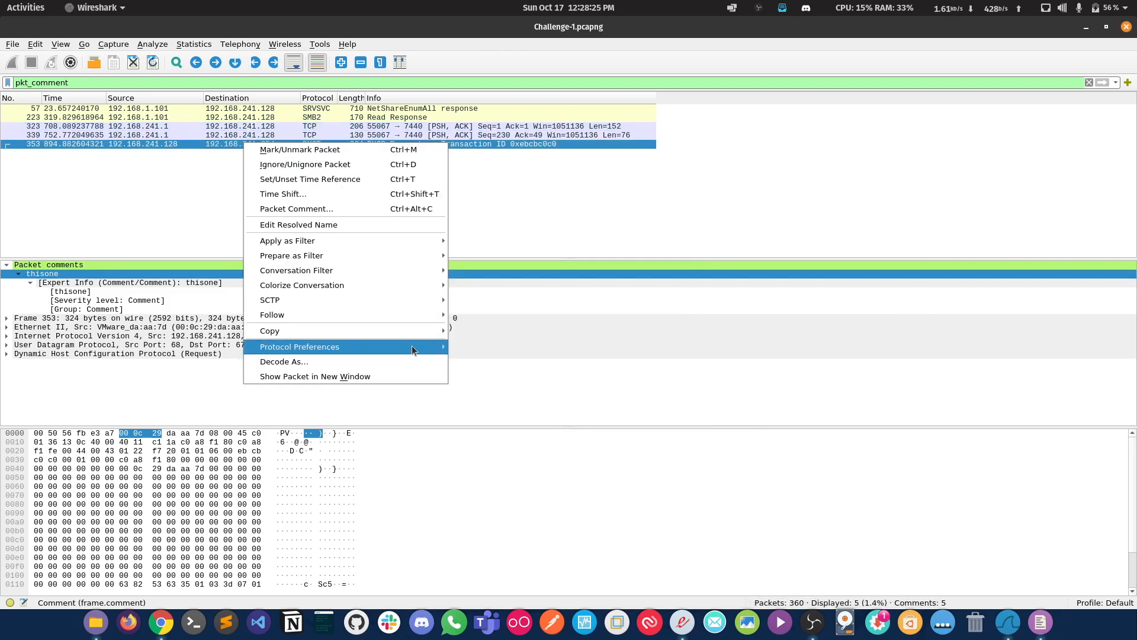
mouse_move(416, 315)
left_click(518, 334)
left_click_drag(321, 38, 398, 90)
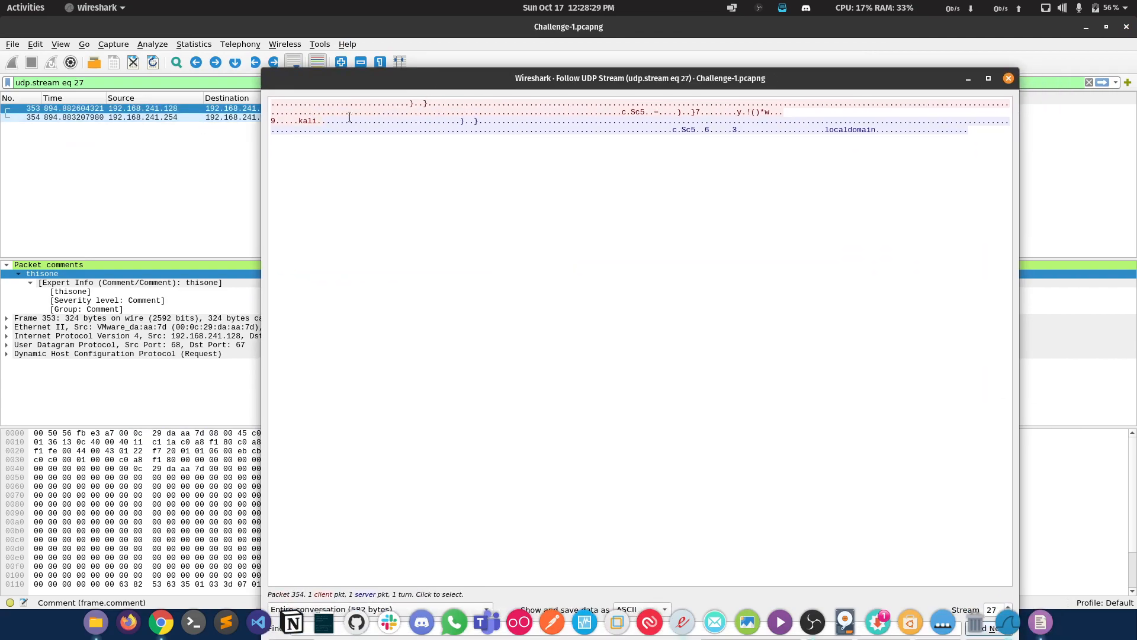
Step: Examine the DHCP request and reply payloads in the UDP stream against their source addresses, and close the stream window
left_click(308, 111)
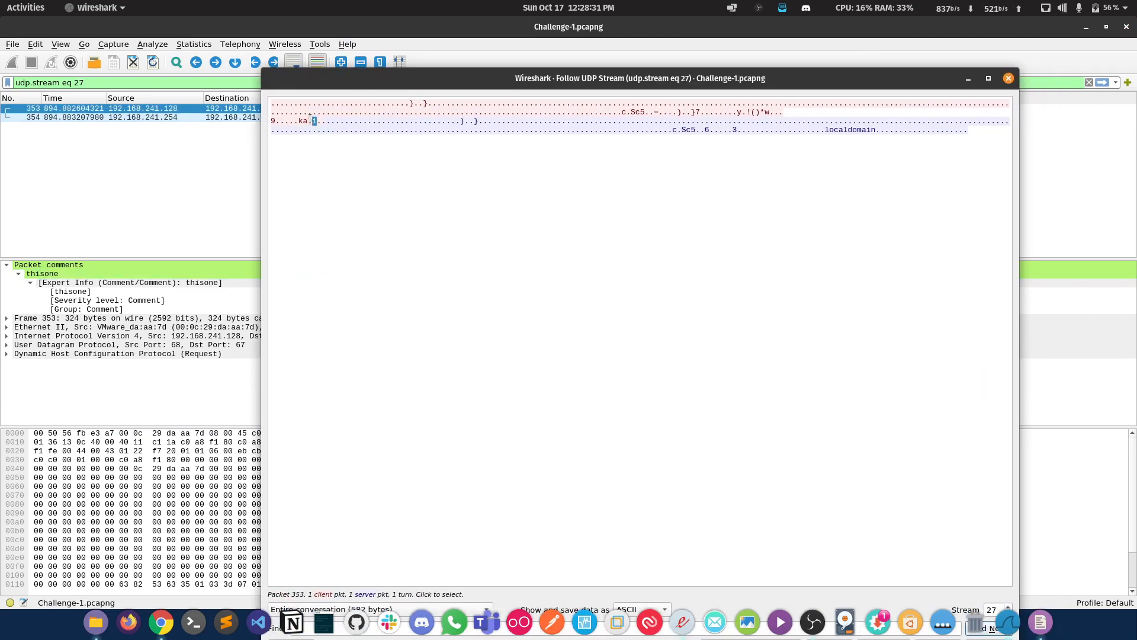
left_click_drag(314, 121, 290, 112)
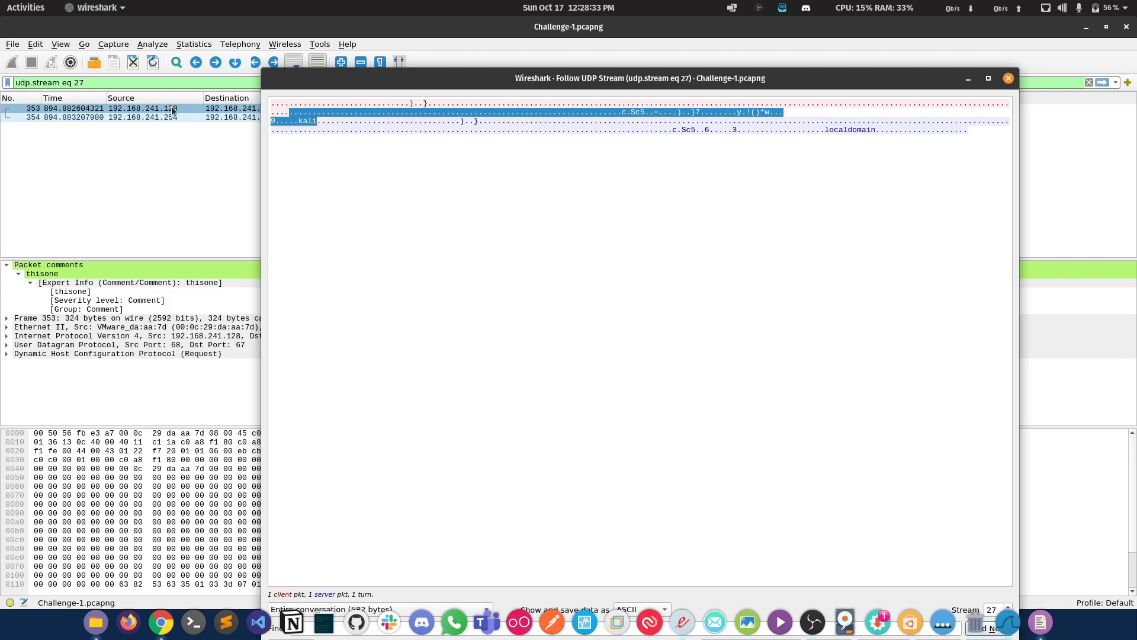
left_click_drag(346, 77, 407, 89)
left_click_drag(793, 133, 990, 145)
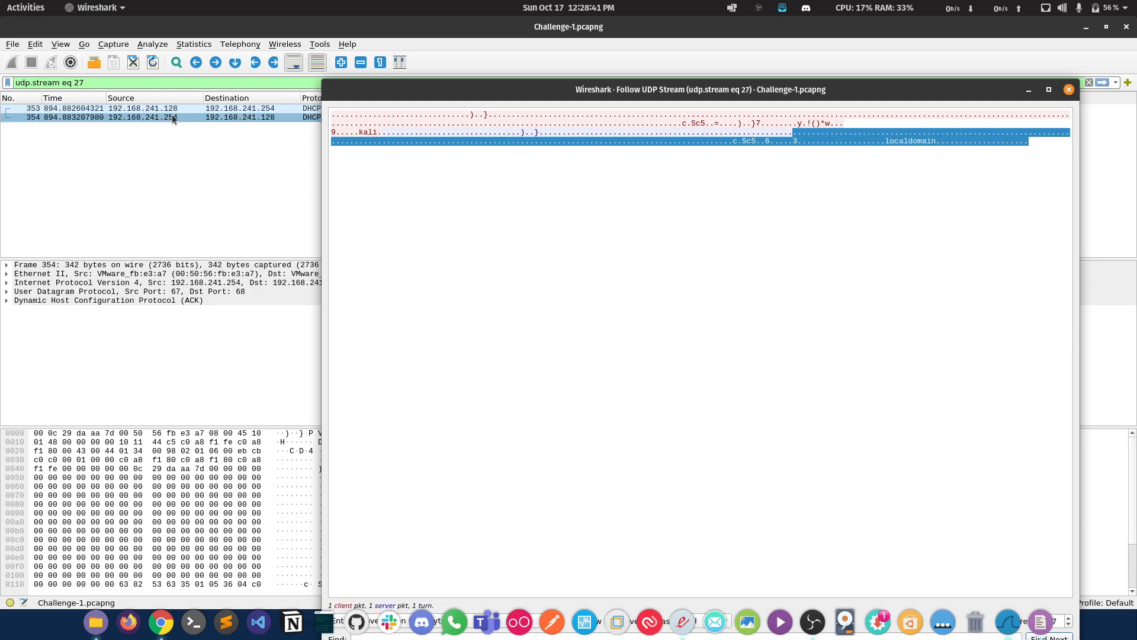
left_click_drag(830, 142, 950, 142)
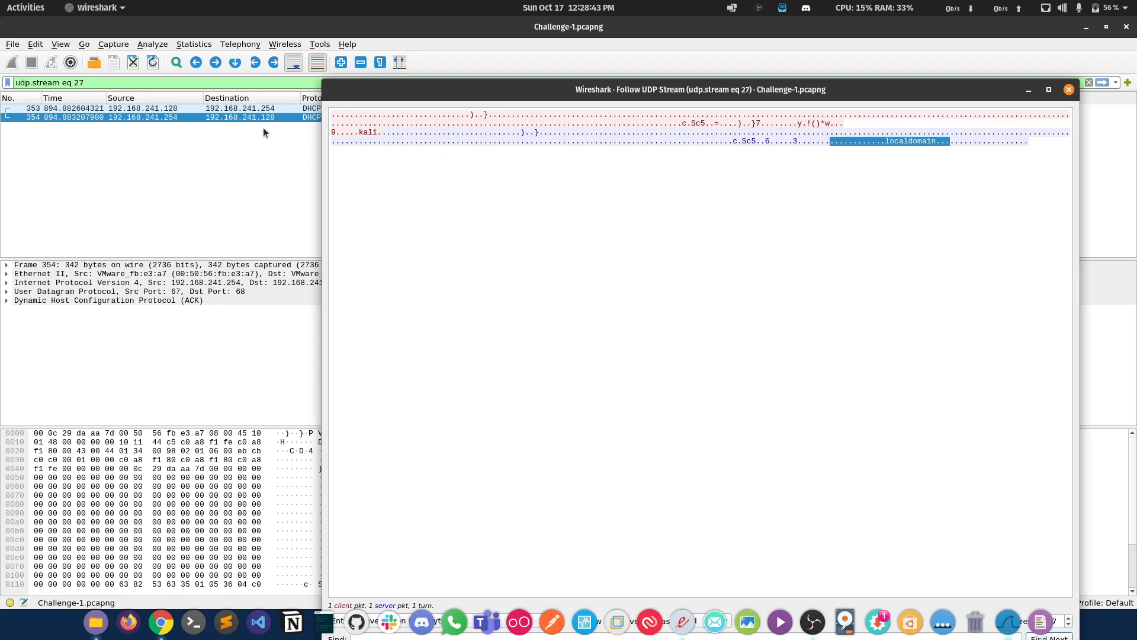
double_click(364, 130)
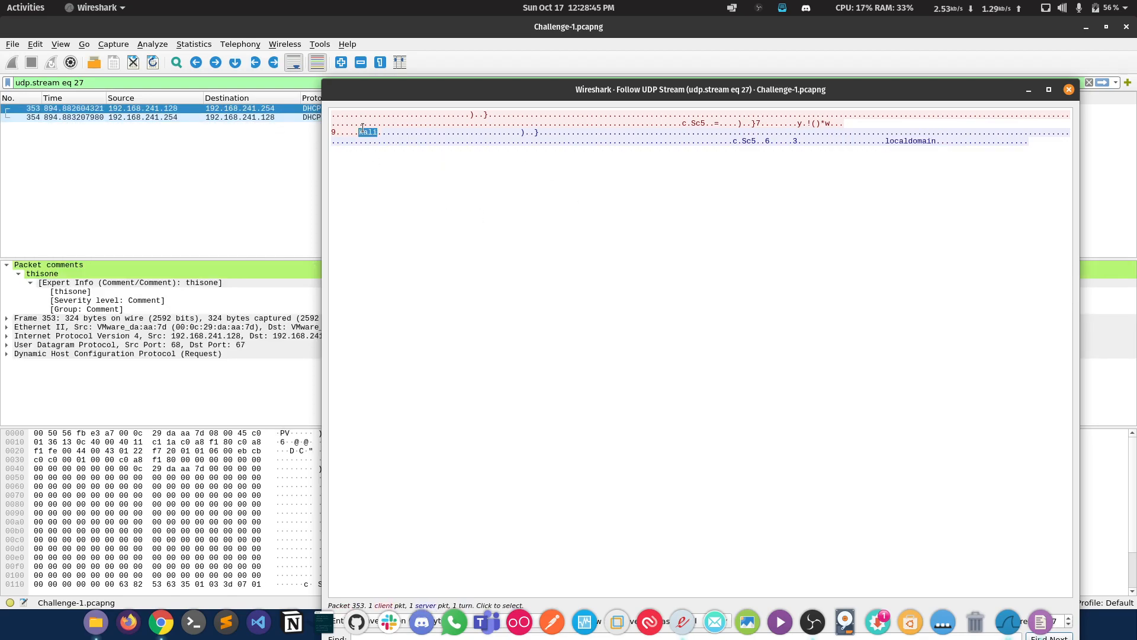
left_click(372, 134)
double_click(368, 131)
left_click(673, 134)
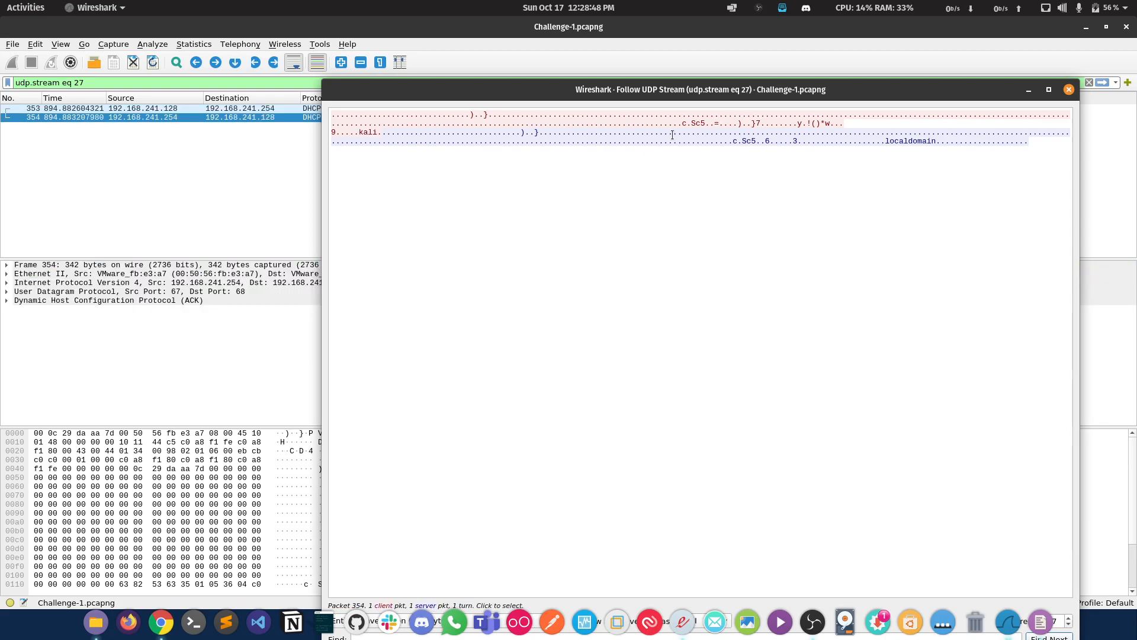
left_click(1068, 89)
right_click(166, 111)
right_click(139, 118)
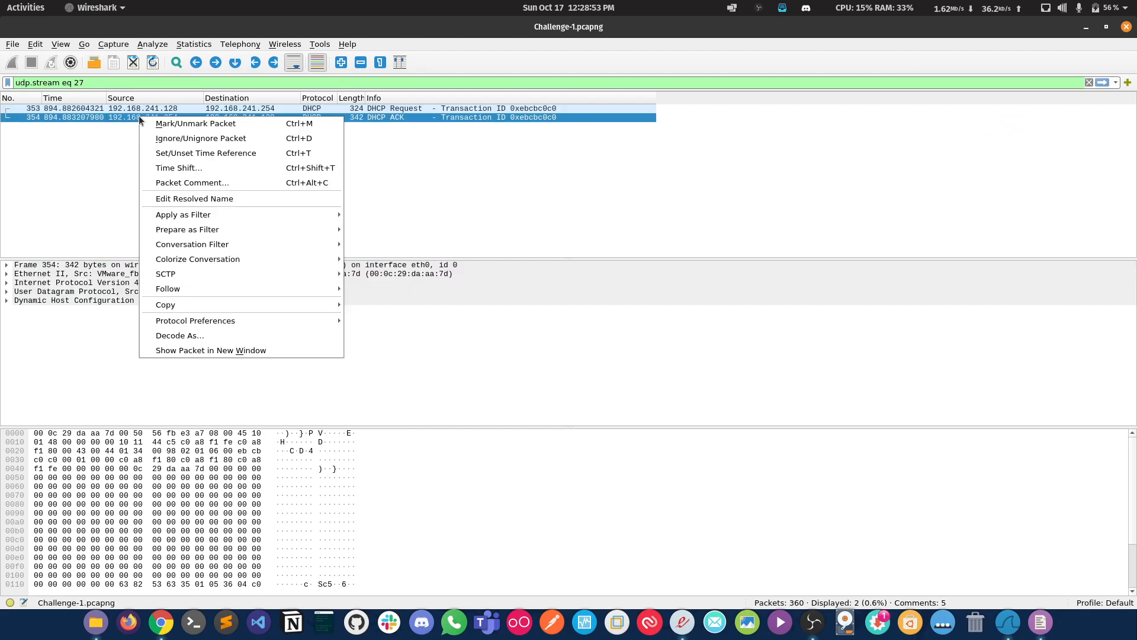
left_click(86, 158)
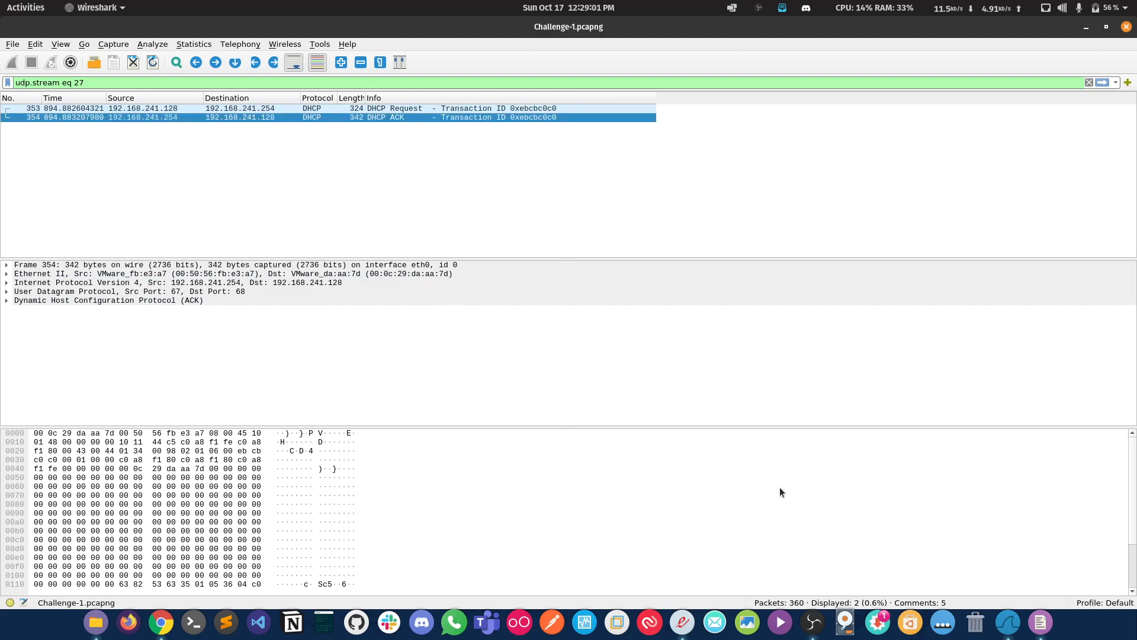
Step: Bring up the PDF description again and recheck the list of flags to extract
left_click(681, 629)
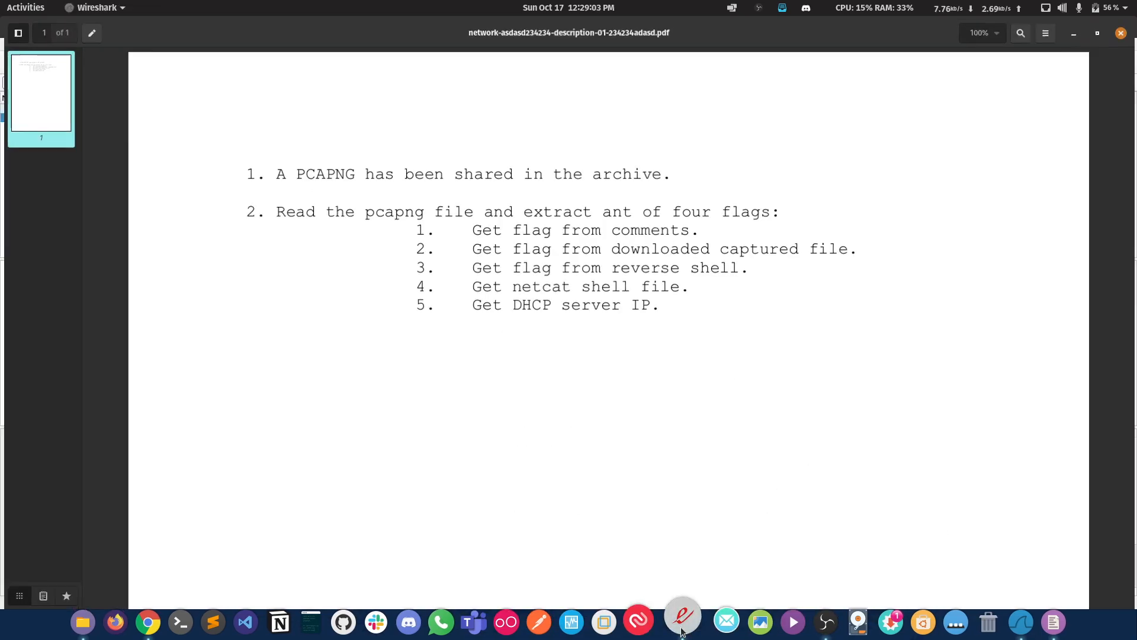
left_click(681, 629)
left_click(681, 629)
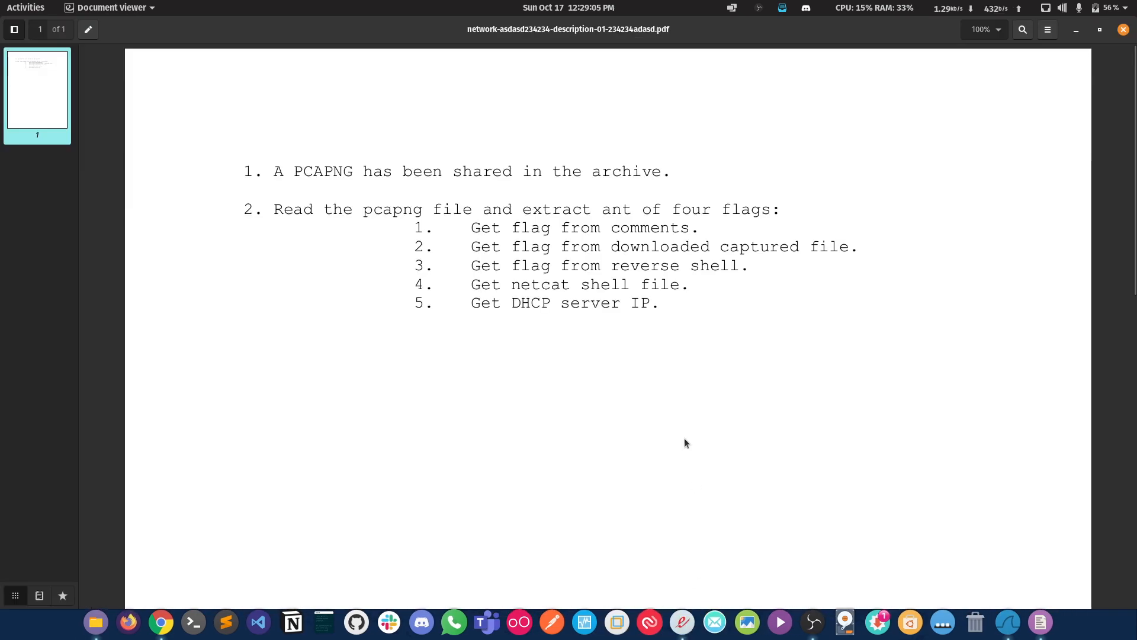